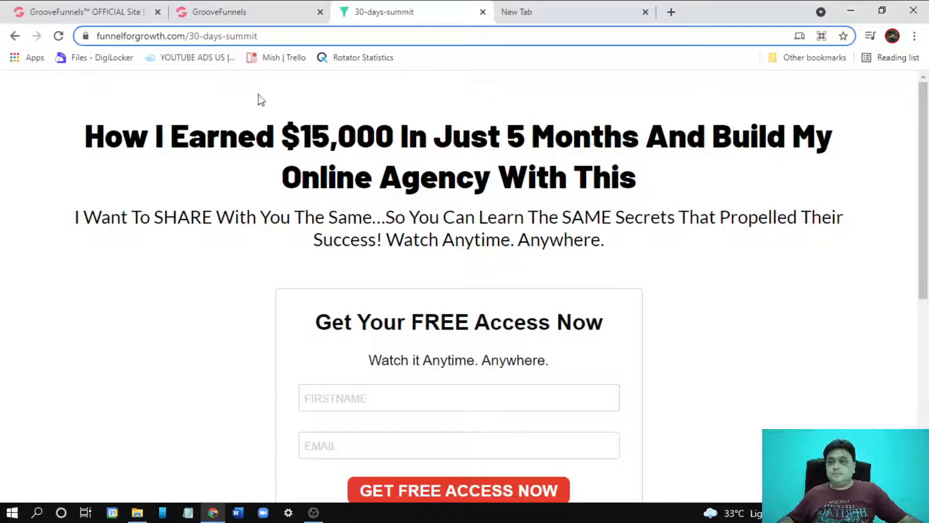
scroll(742, 269, down, 8)
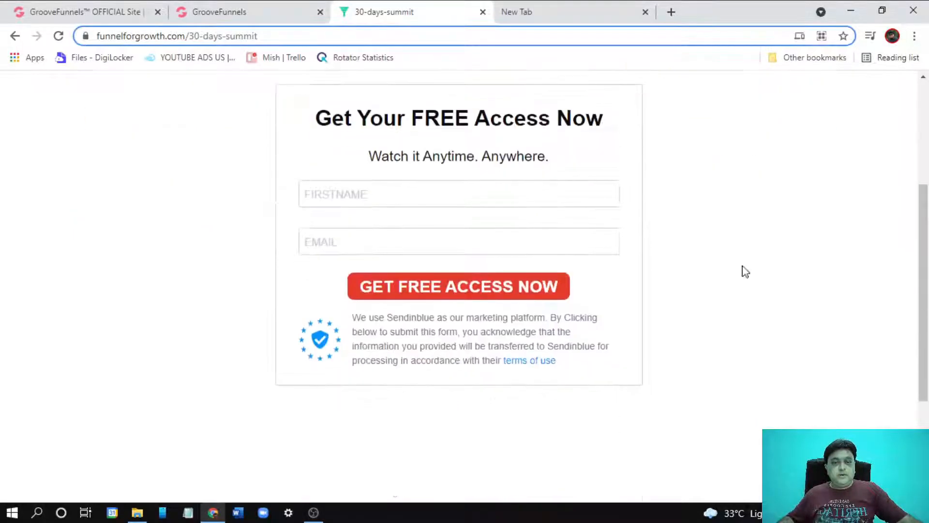
scroll(751, 285, up, 6)
scroll(753, 285, up, 2)
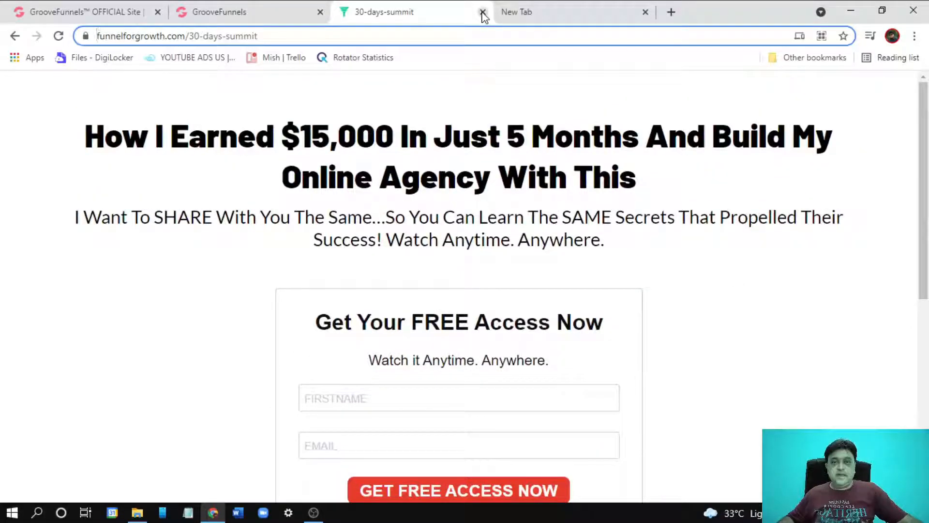
scroll(695, 205, down, 4)
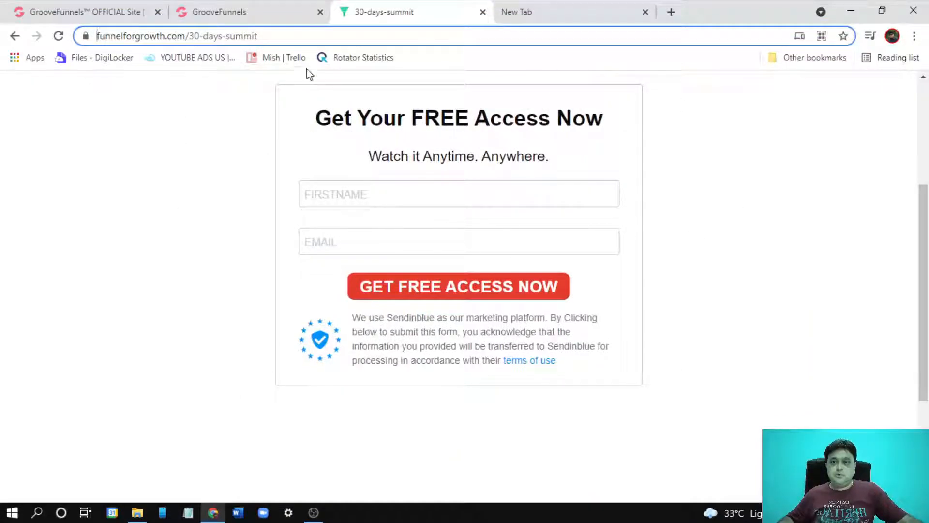
click(305, 35)
key(ctrl+a)
key(ctrl+c)
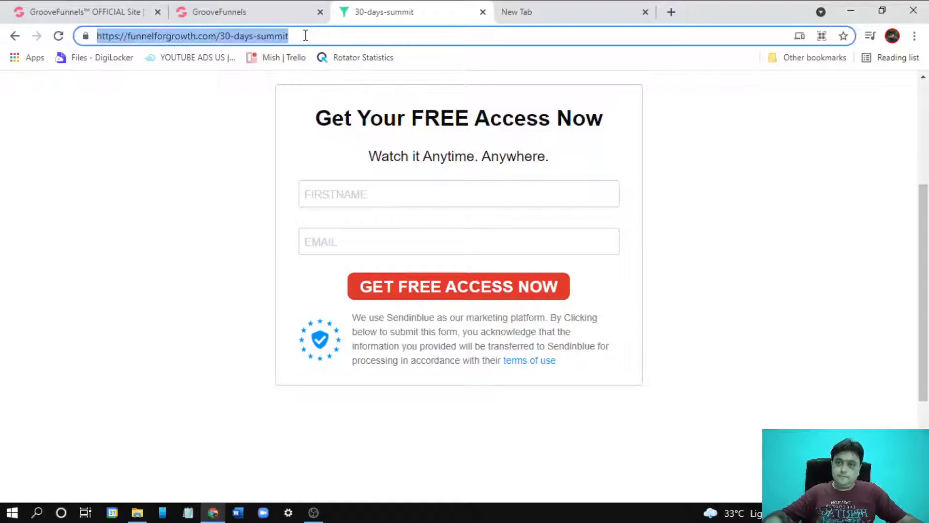
click(594, 17)
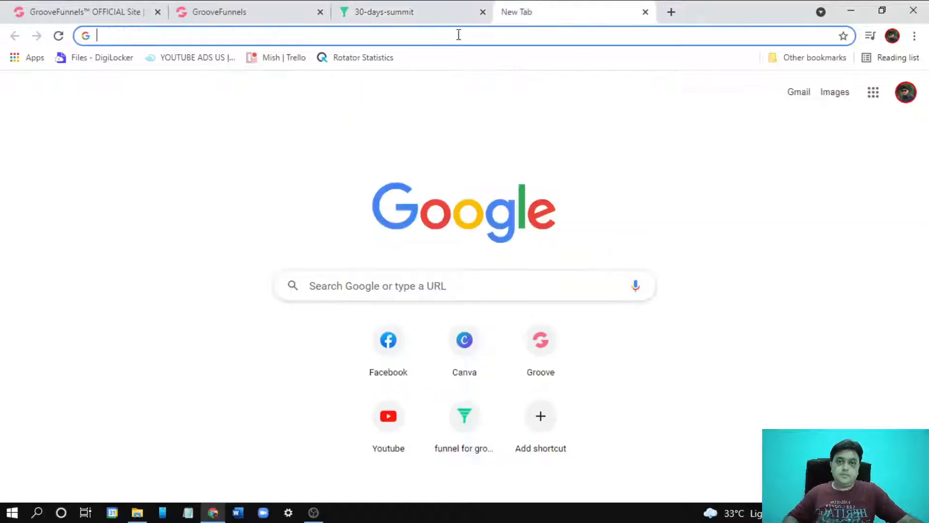
click(459, 35)
key(ctrl+v)
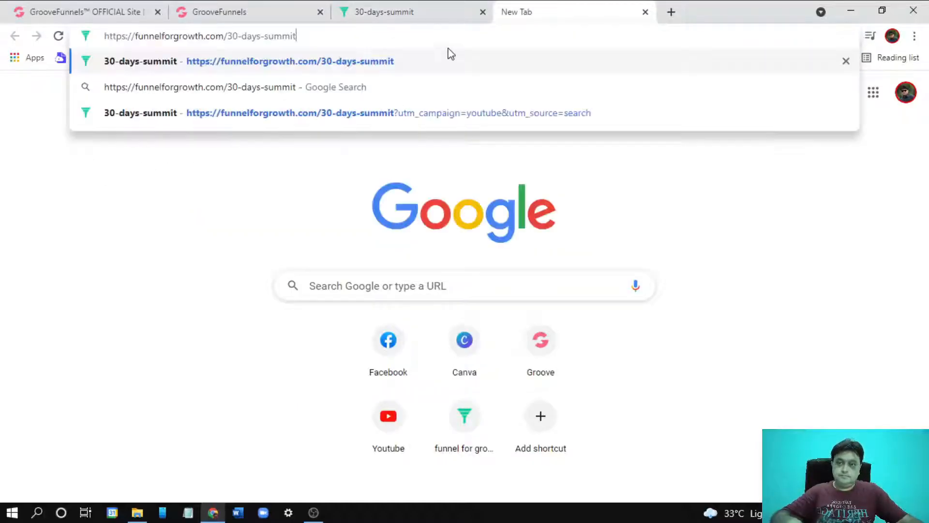
key(Return)
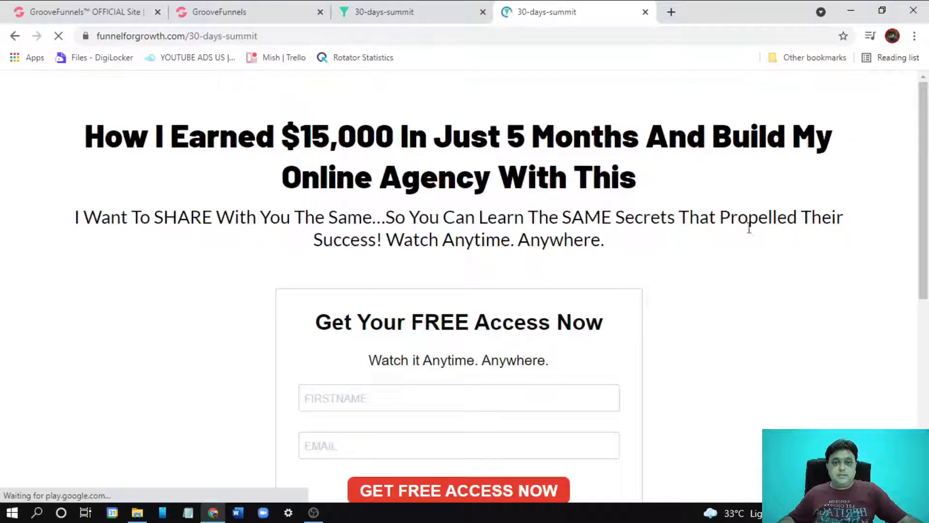
Look over the landing page down to its footer and dismiss the opt-in popup
scroll(750, 230, down, 4)
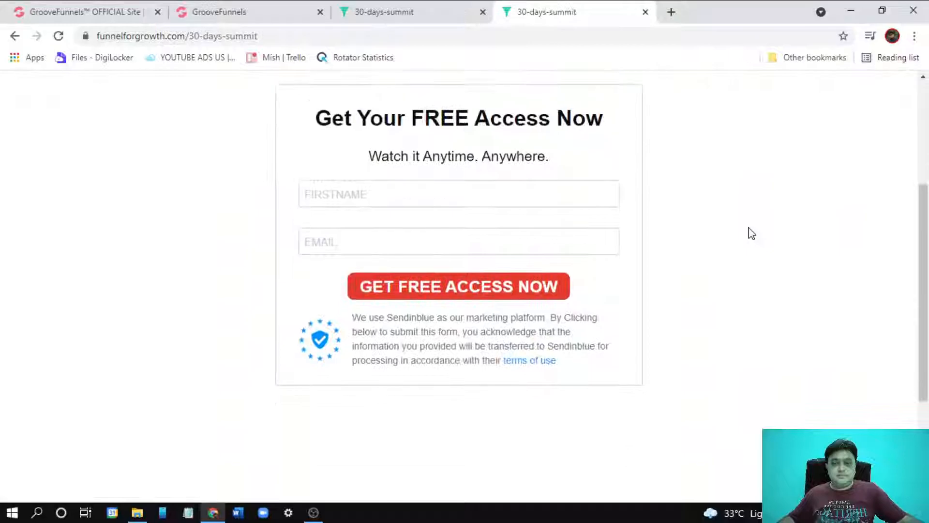
scroll(750, 233, down, 3)
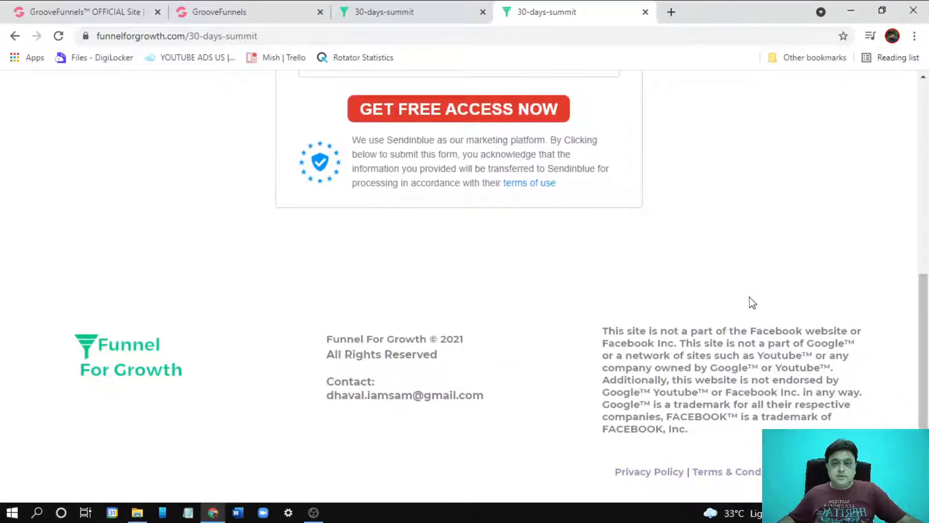
scroll(752, 303, up, 8)
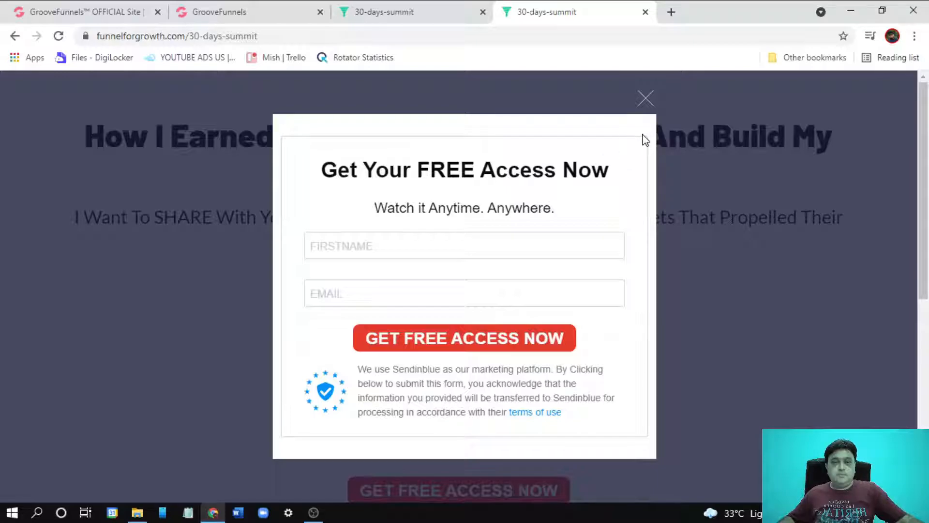
click(646, 99)
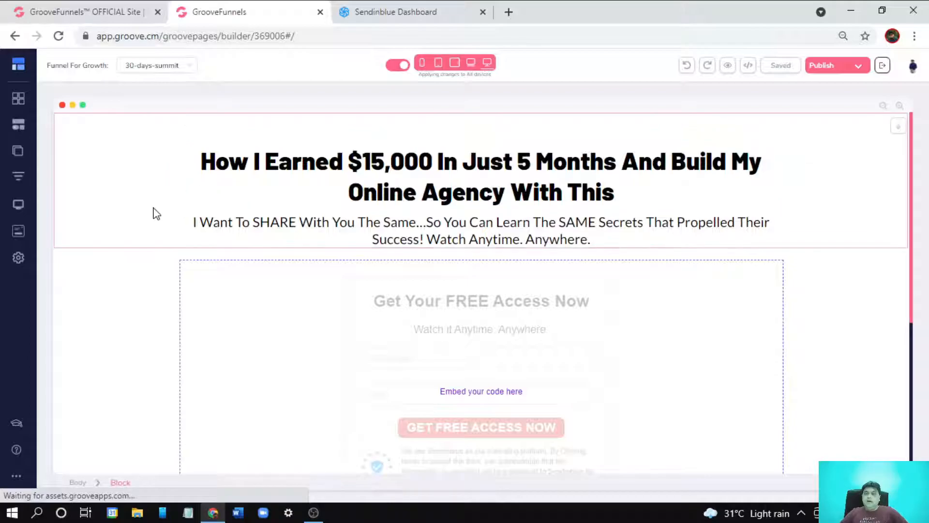
Review the 30-days-summit page in the GroovePages builder, from the headline through the embedded form to the footer
scroll(157, 213, down, 5)
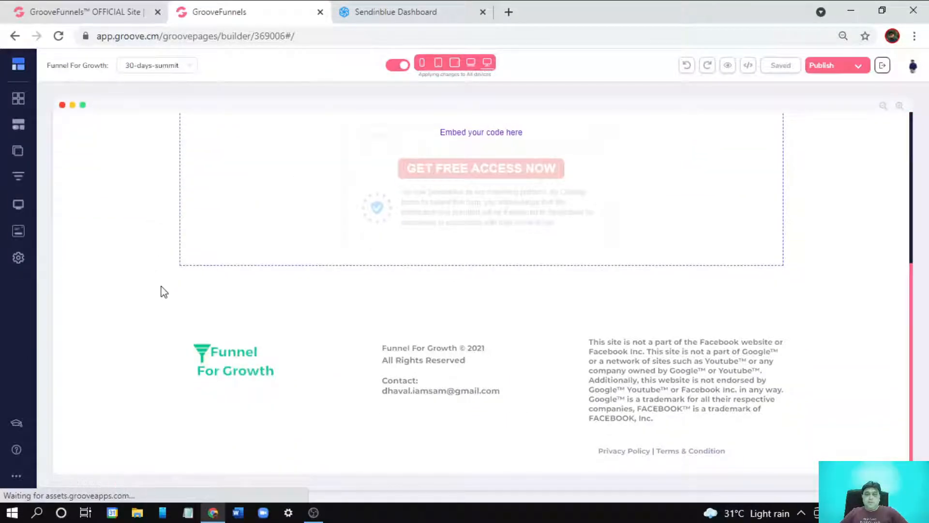
scroll(162, 290, up, 5)
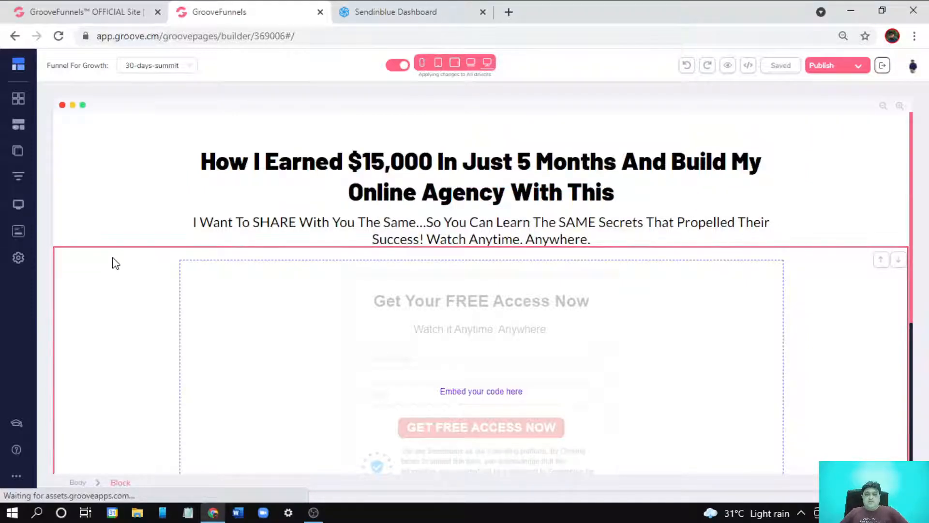
scroll(152, 234, down, 3)
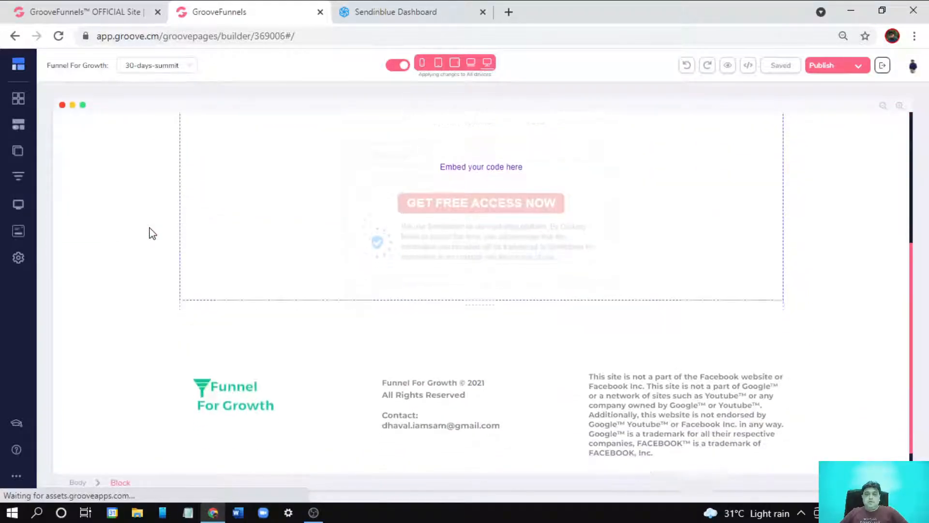
scroll(131, 279, up, 5)
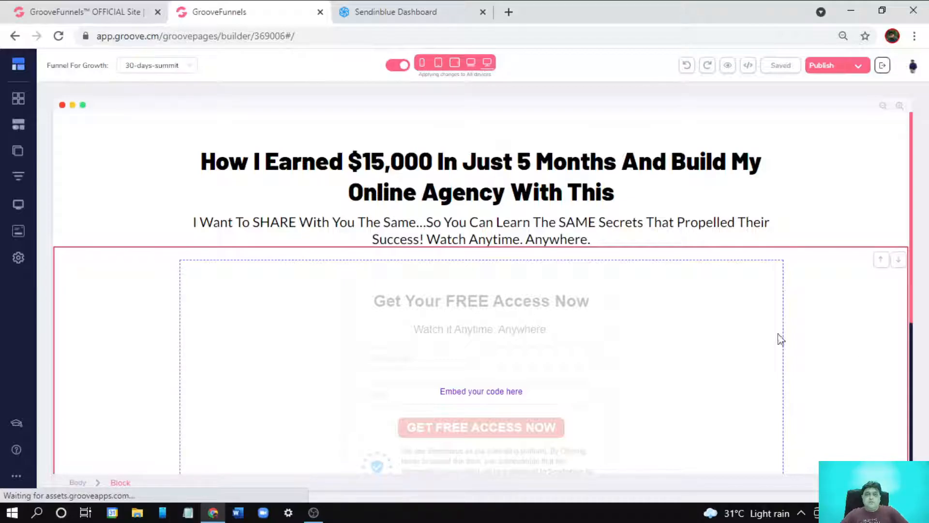
click(387, 11)
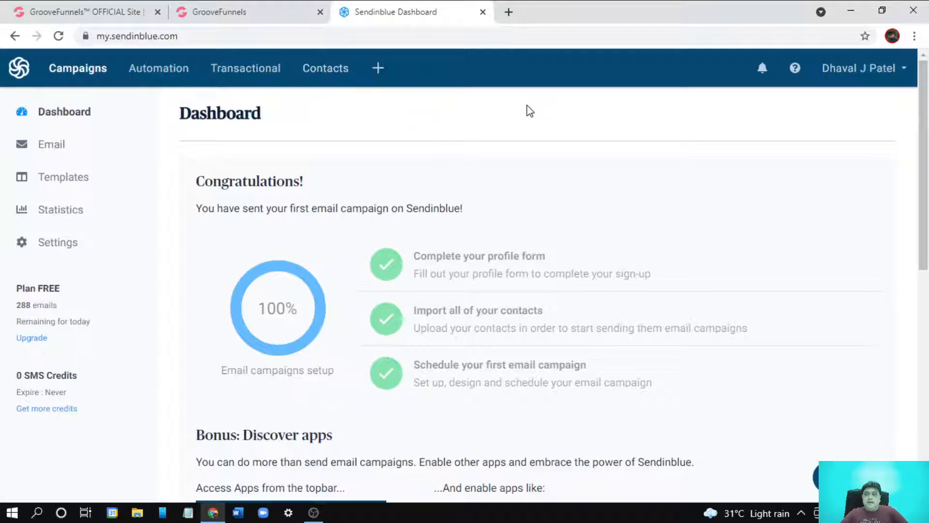
click(208, 10)
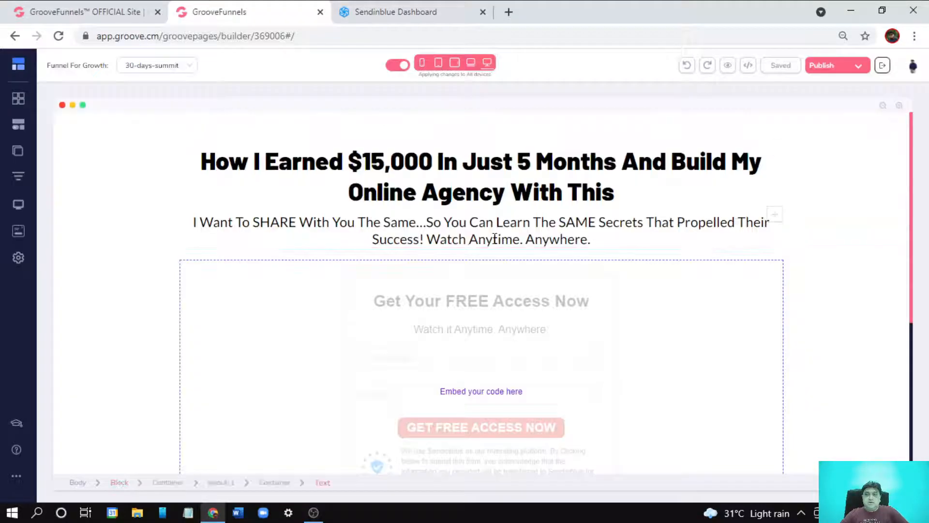
Switch to Sendinblue and start a new subscription form in the contact forms area
click(358, 12)
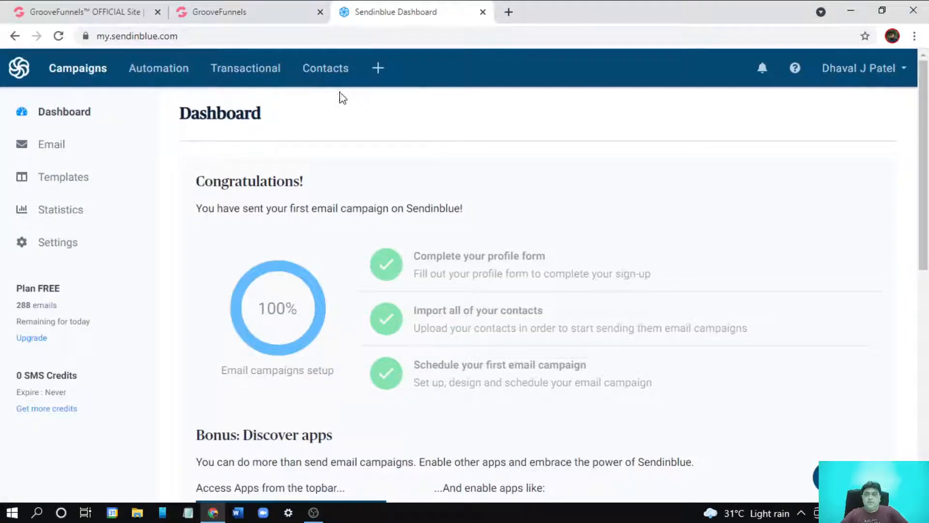
click(331, 78)
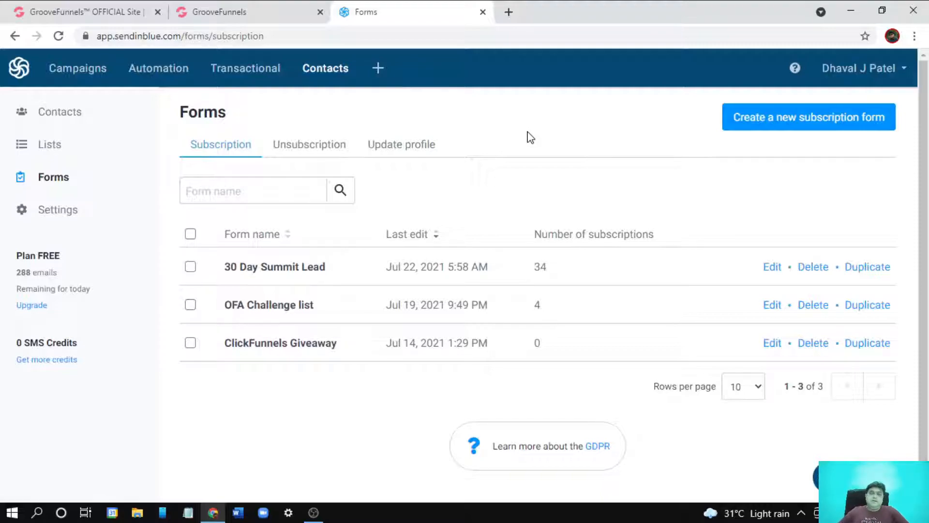
click(825, 121)
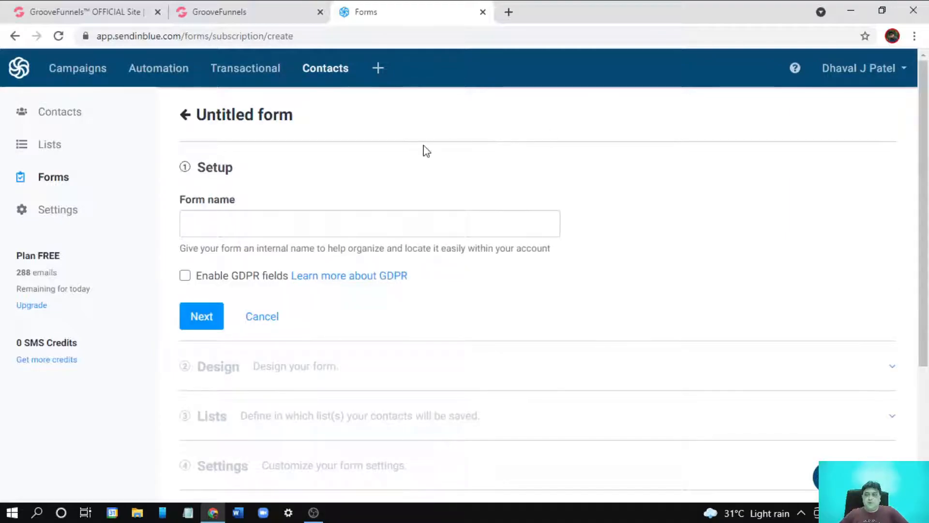
Name the form Test, enable its GDPR fields, and continue to the design stage
scroll(424, 150, down, 1)
scroll(424, 151, down, 1)
click(375, 155)
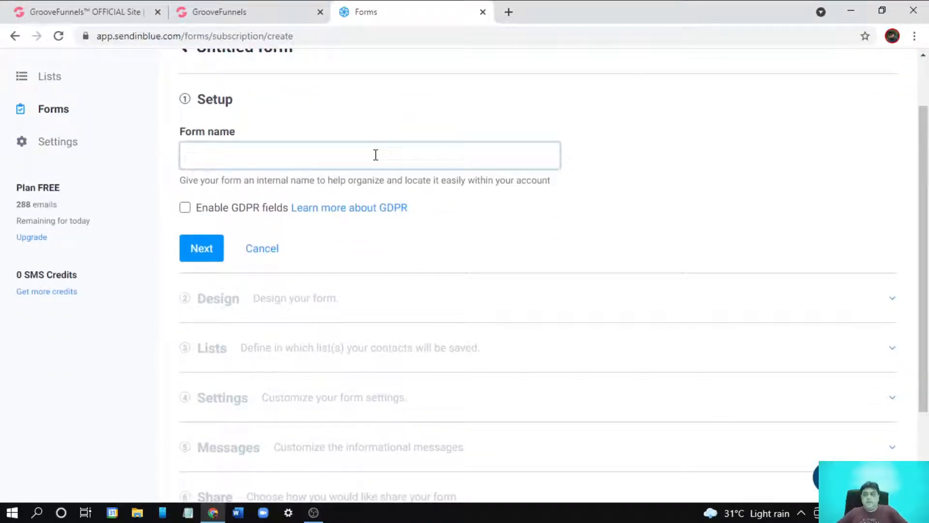
text(Test)
click(185, 208)
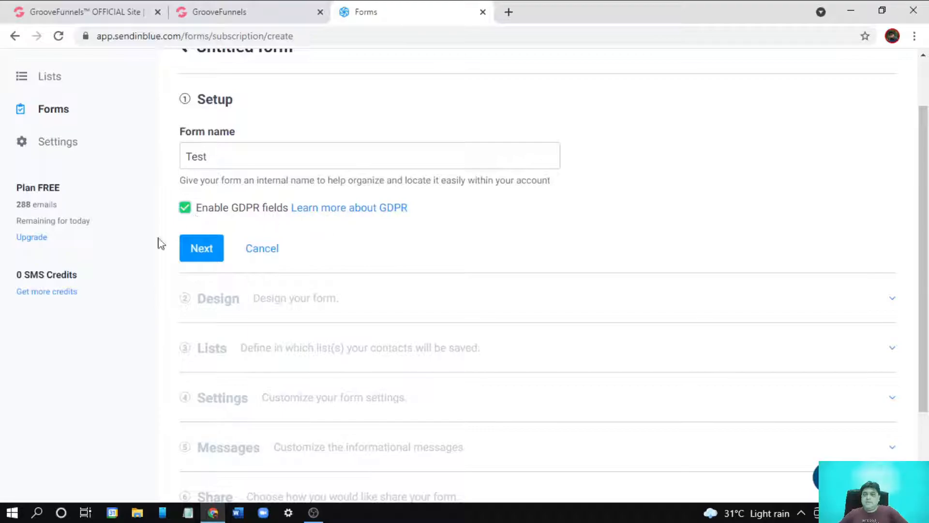
click(194, 257)
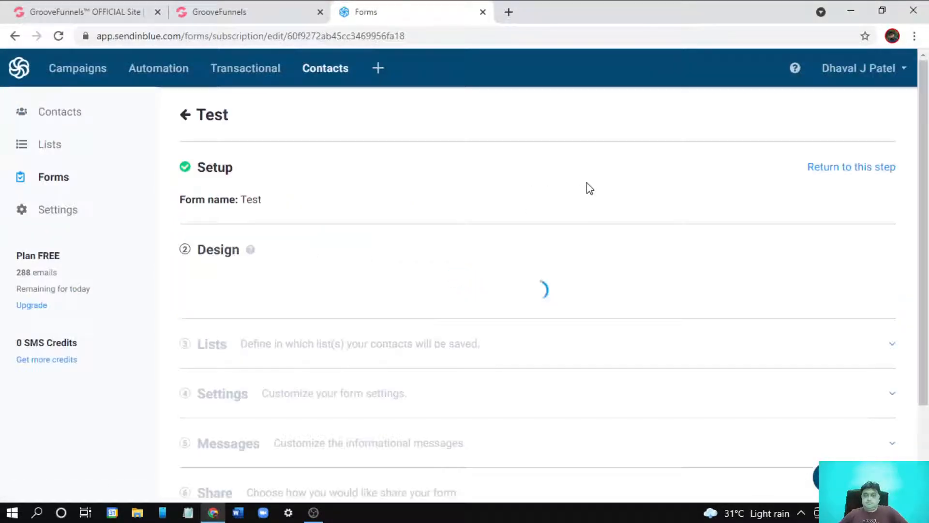
Examine the default newsletter form, its text element options, and the blocks and fields available in the form designer
scroll(392, 228, down, 2)
scroll(393, 228, down, 3)
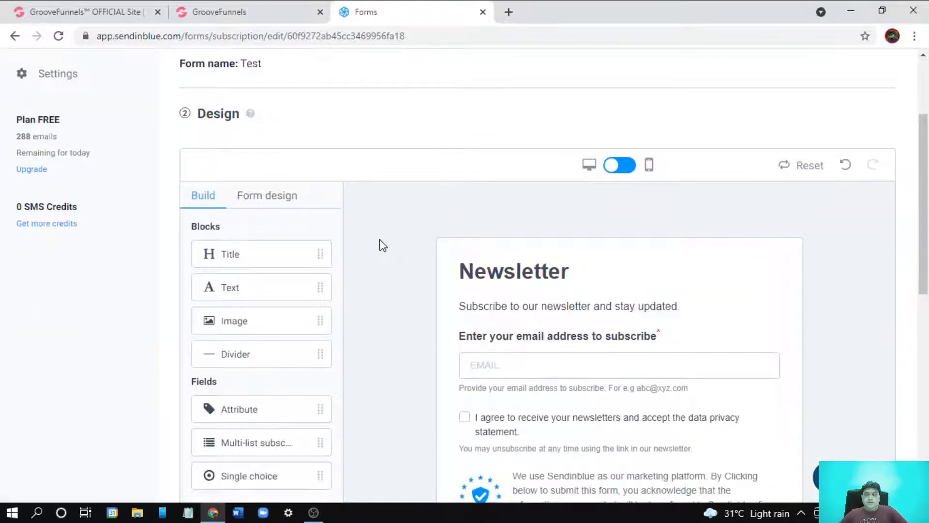
scroll(387, 222, up, 3)
scroll(387, 222, down, 4)
scroll(386, 220, up, 4)
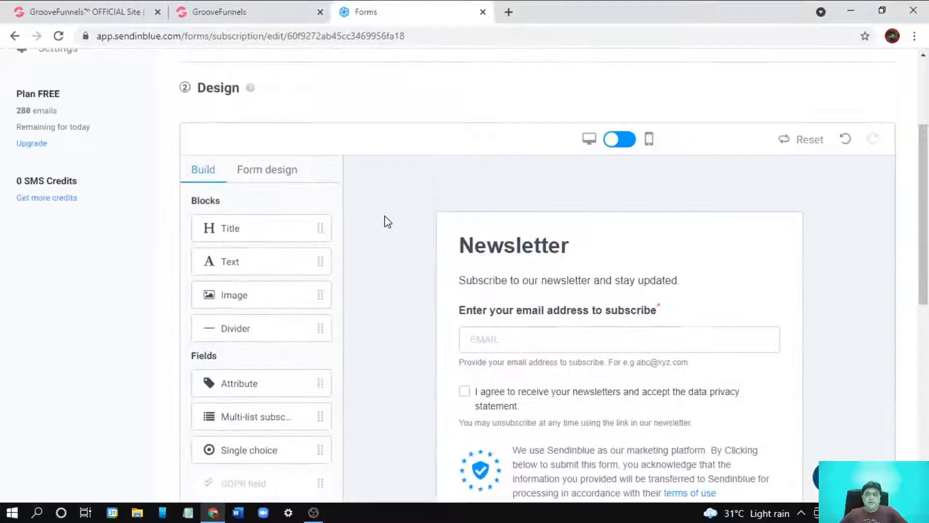
scroll(379, 193, down, 1)
scroll(377, 199, down, 2)
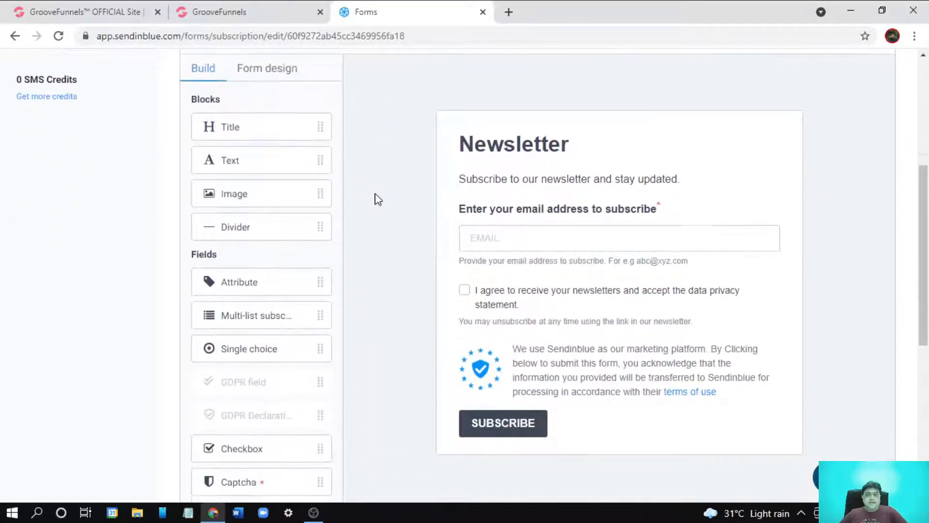
click(515, 172)
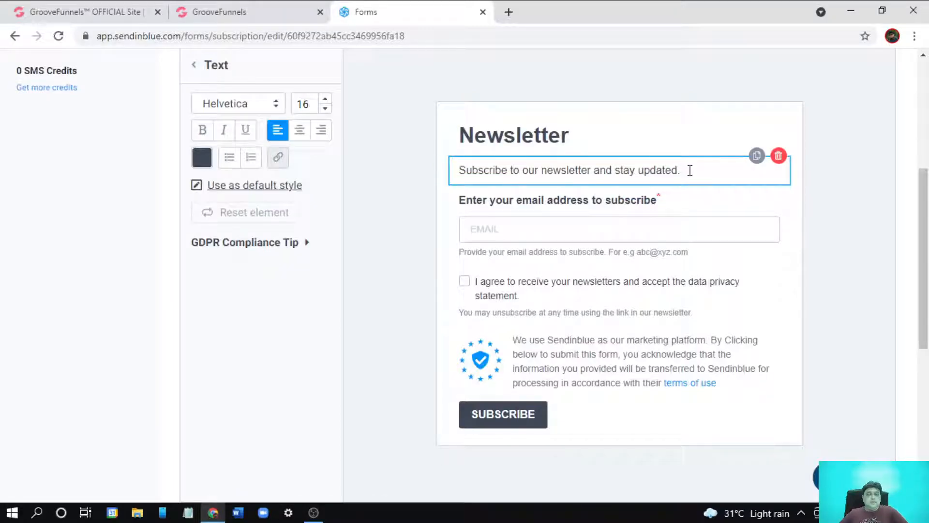
scroll(434, 186, up, 4)
scroll(419, 199, down, 6)
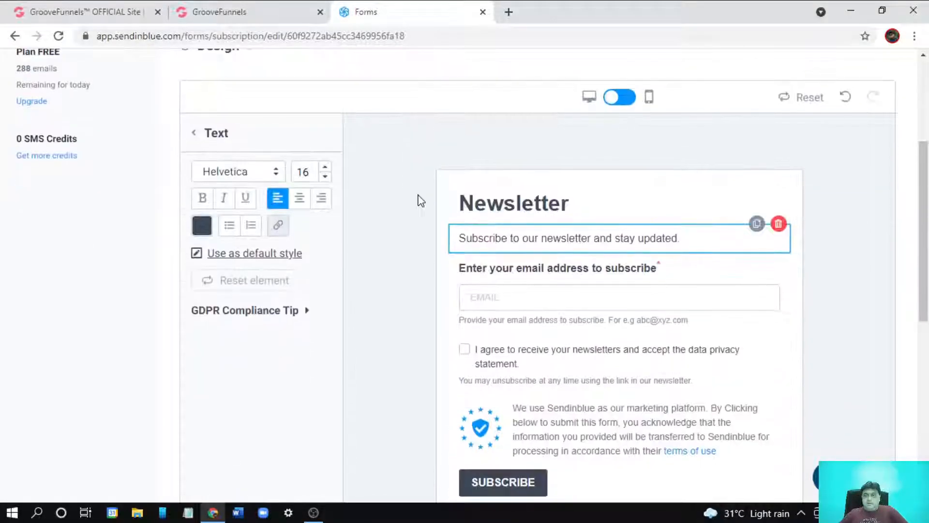
Open the funnelforgrowth.com/30-days-summit landing page in a new browser tab
click(508, 12)
click(449, 37)
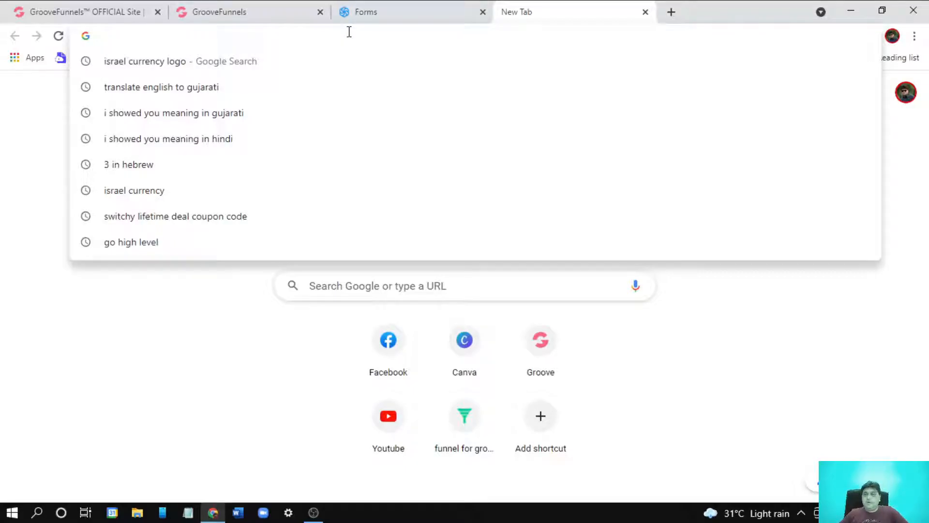
click(390, 7)
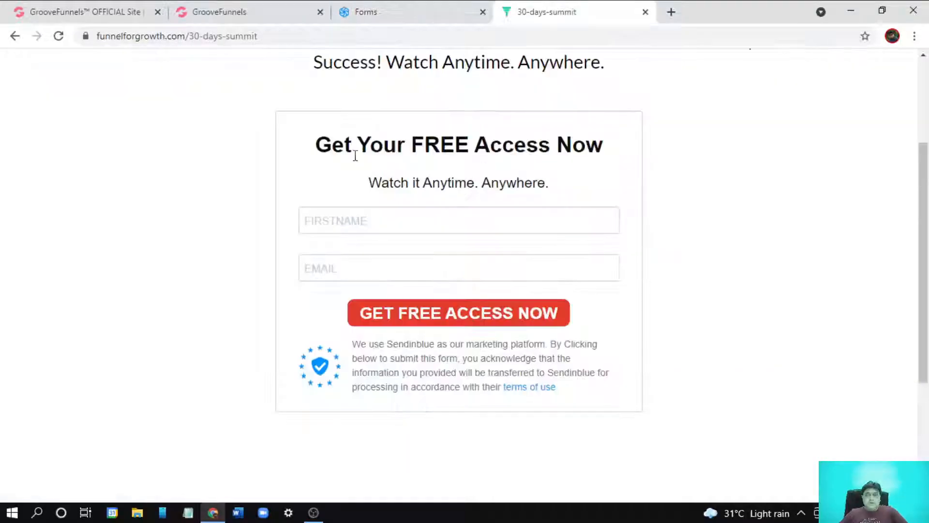
Replace the Sendinblue form's title with "Get Your FREE Access Now", copied from the landing page's form
drag(316, 143, 600, 142)
key(ctrl+c)
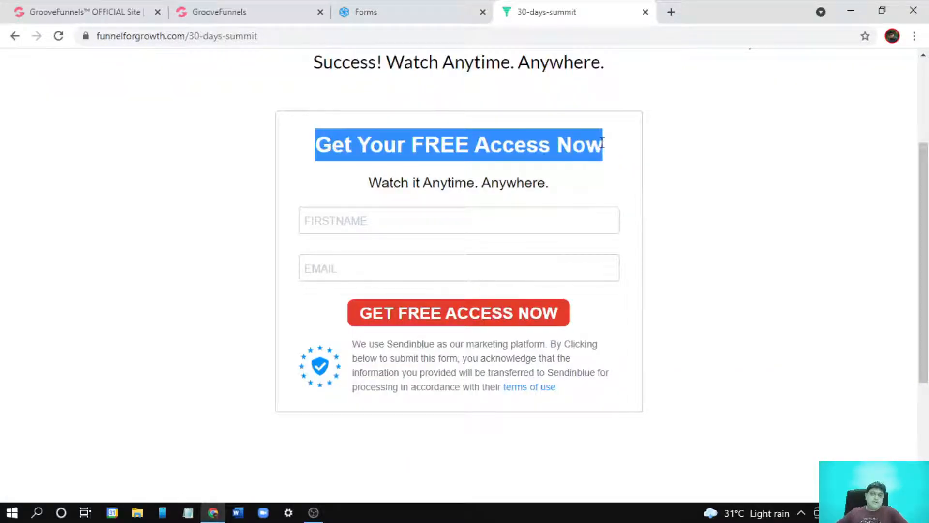
click(405, 8)
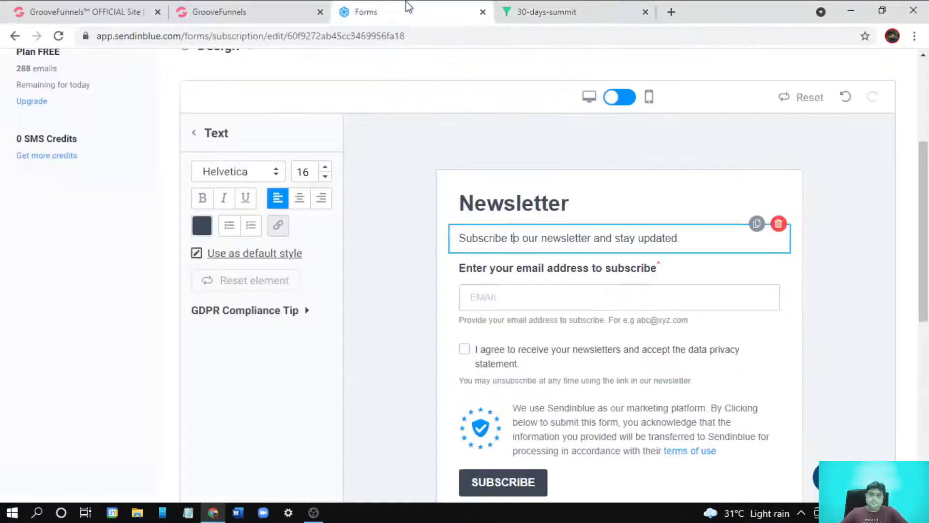
double_click(504, 207)
key(ctrl+v)
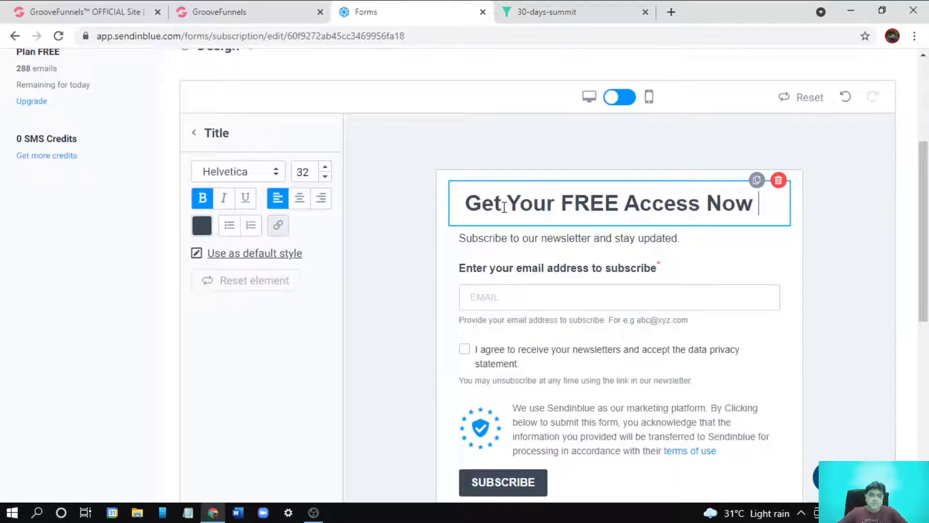
Replace the form's newsletter text below the title with "Watch it Anytime. Anywhere.", copied from the landing page's form
click(535, 10)
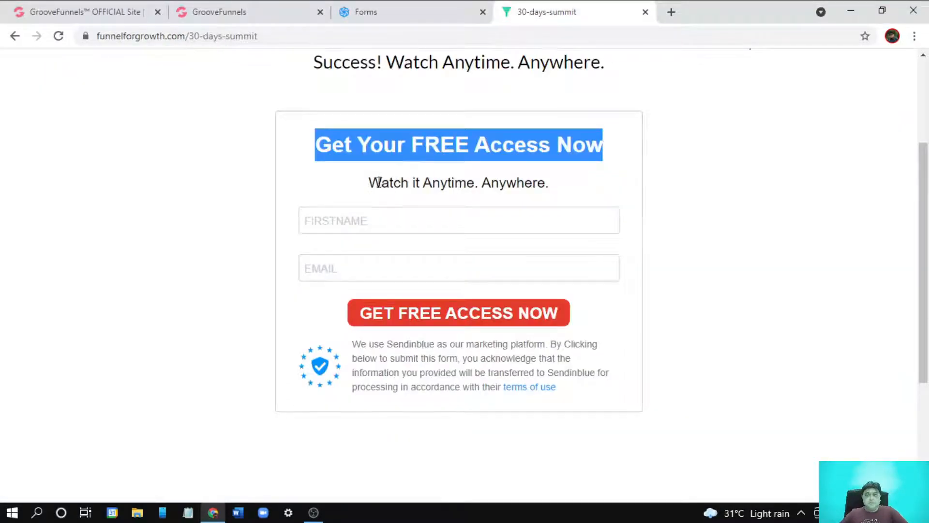
drag(373, 182, 555, 187)
key(ctrl+c)
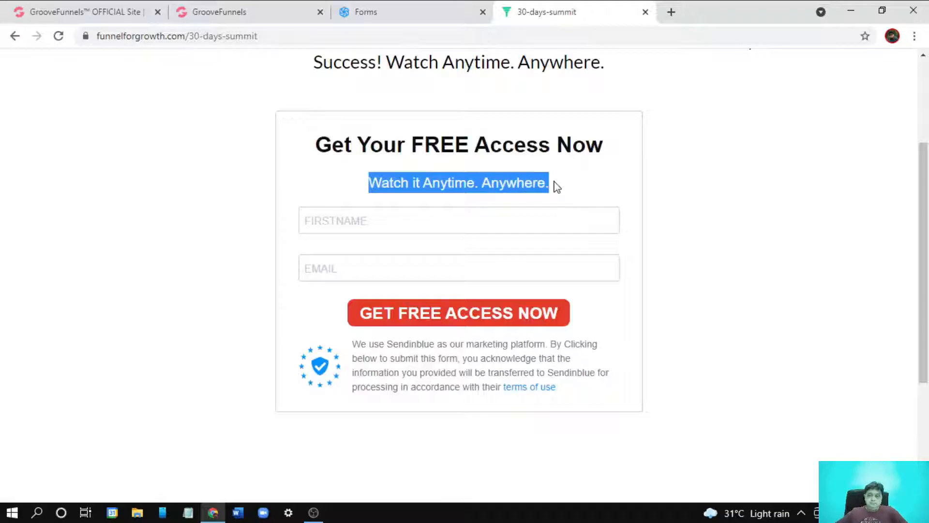
click(437, 10)
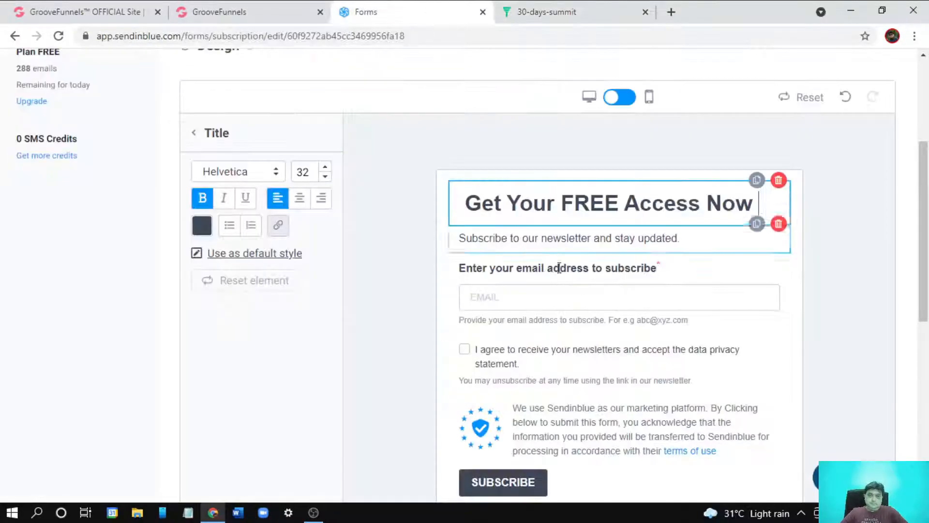
triple_click(571, 241)
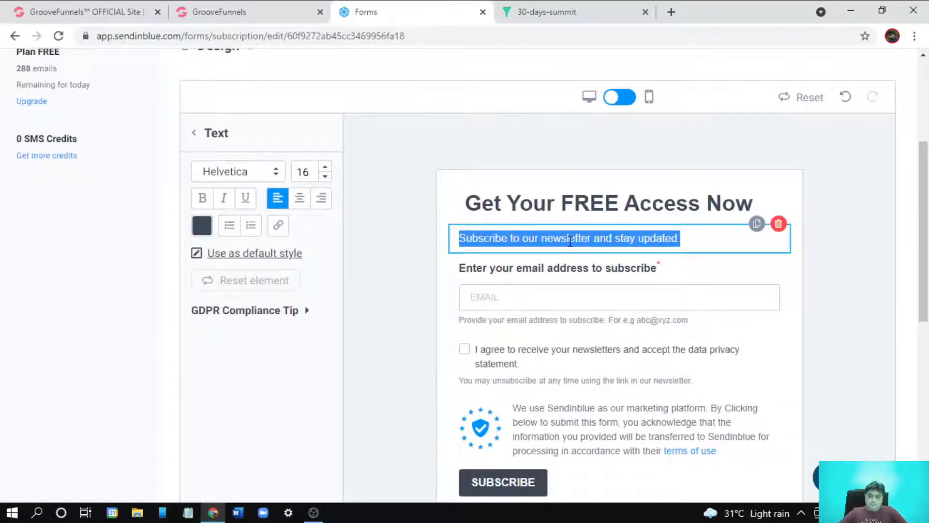
key(ctrl+v)
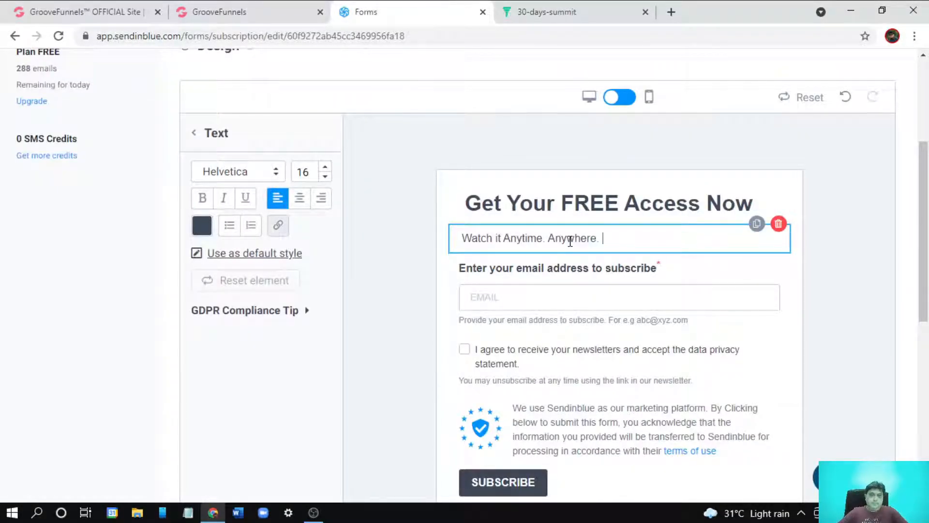
Center the "Watch it Anytime. Anywhere." text and set its font size to 23
click(300, 199)
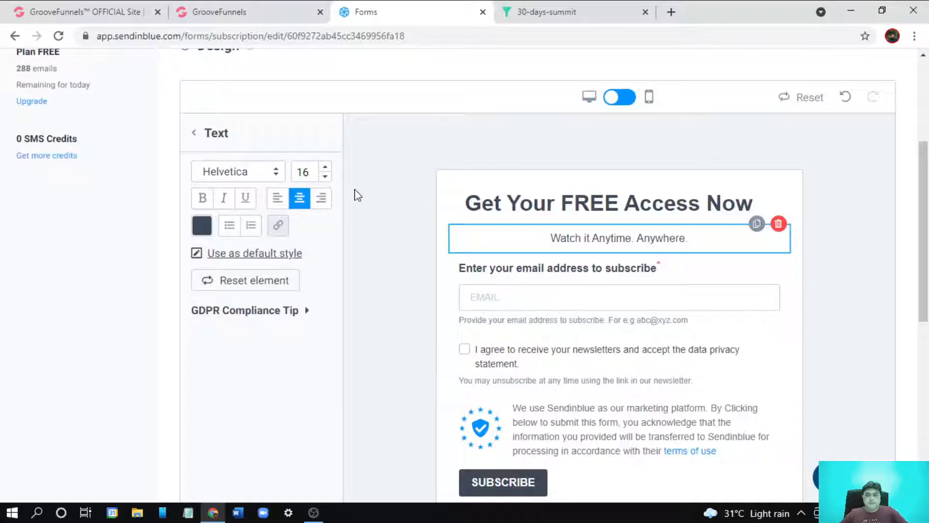
click(326, 168)
click(326, 168)
click(326, 168)
click(325, 168)
click(325, 168)
click(326, 168)
click(325, 168)
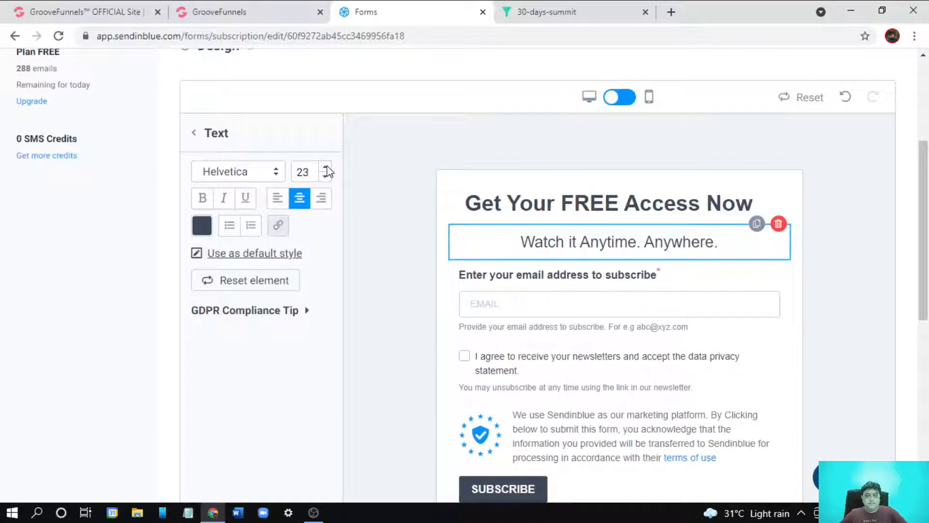
Compare the landing page's form fields and add an attribute field above the email field, set to FIRSTNAME
click(498, 276)
click(529, 10)
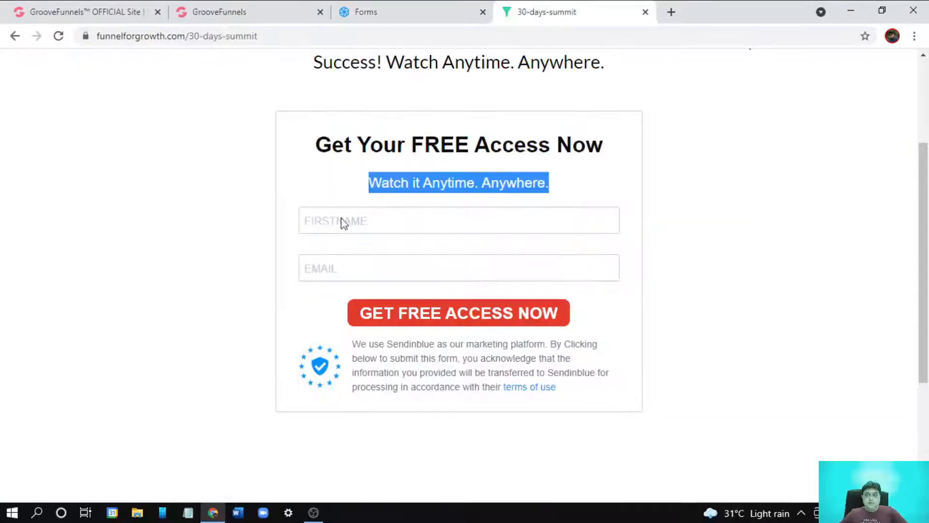
click(358, 8)
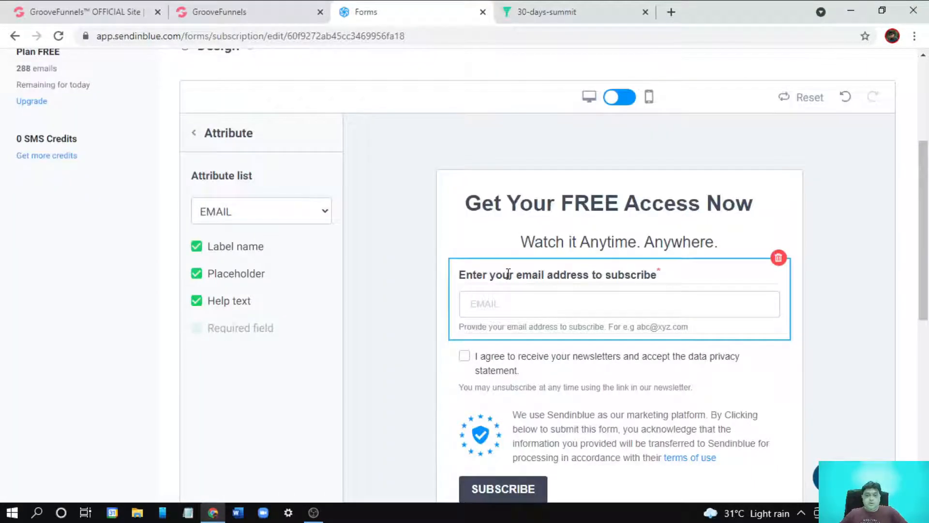
scroll(353, 255, down, 1)
scroll(251, 193, up, 1)
click(198, 136)
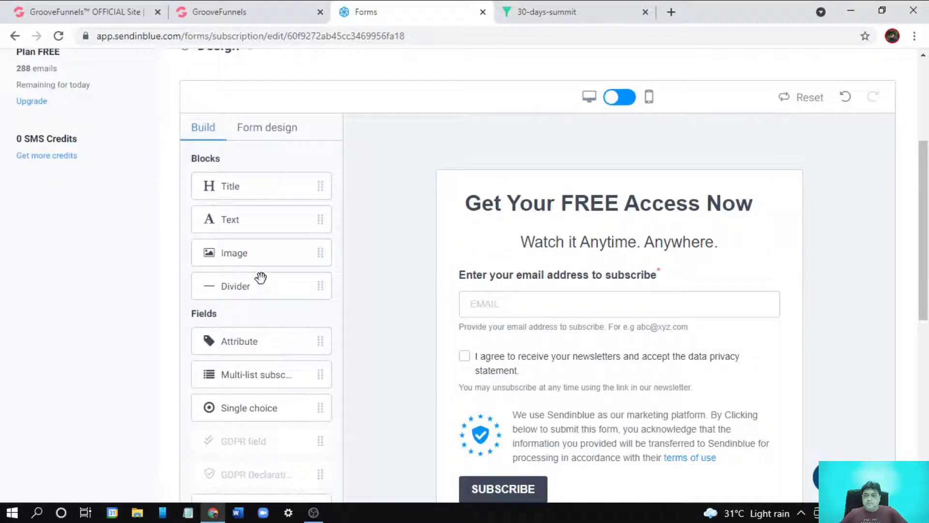
scroll(261, 280, down, 1)
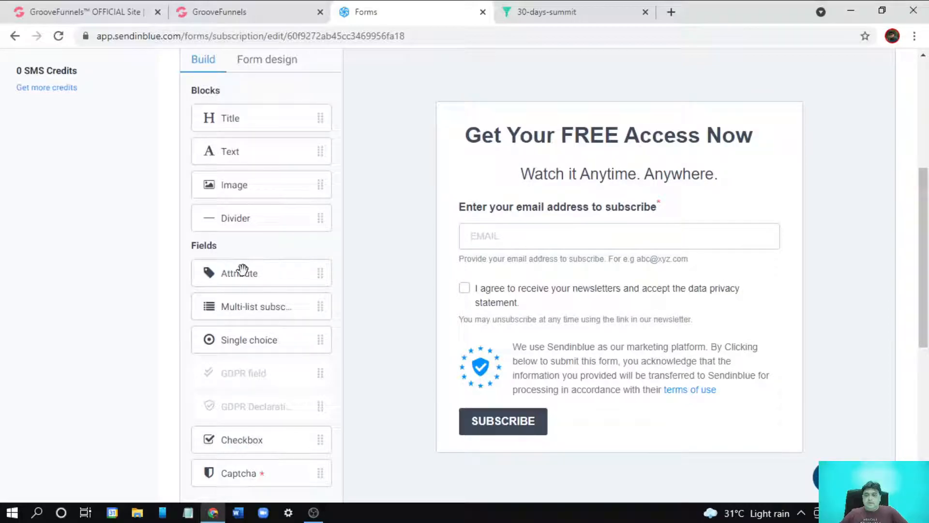
drag(243, 271, 528, 239)
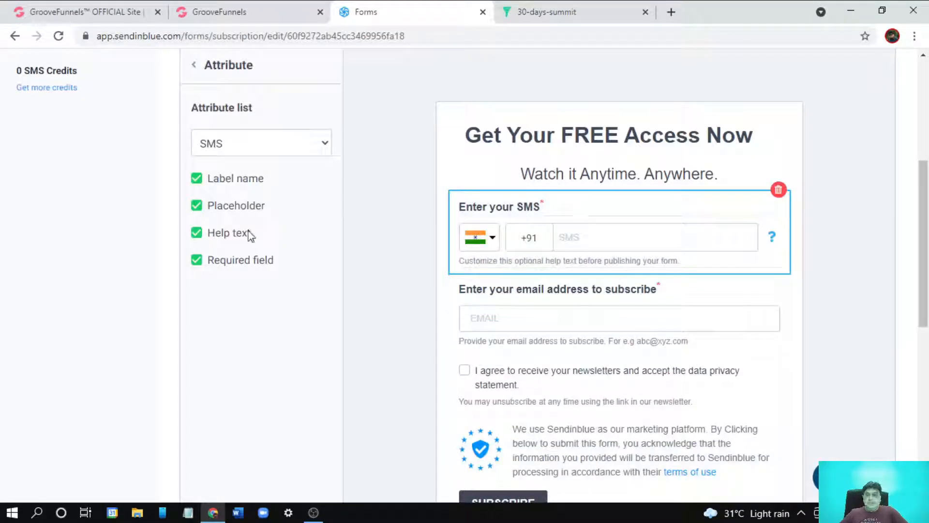
click(260, 143)
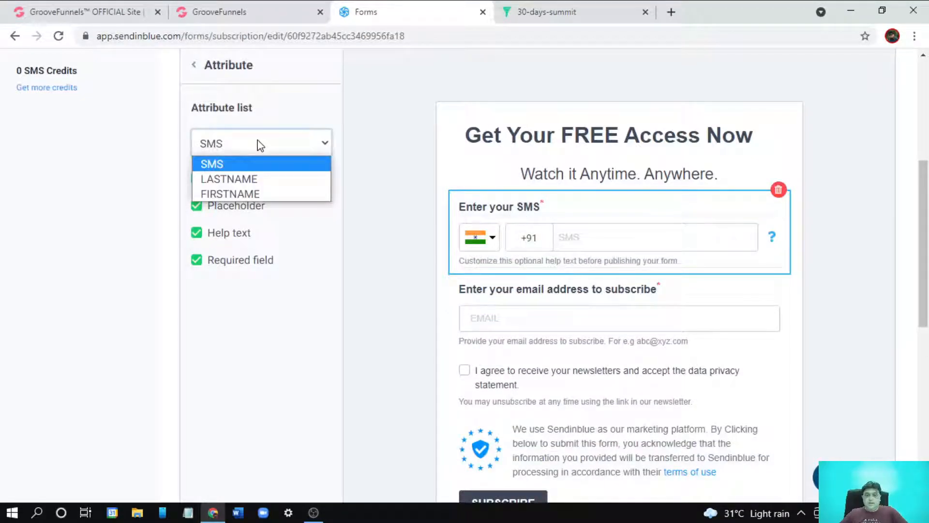
click(255, 193)
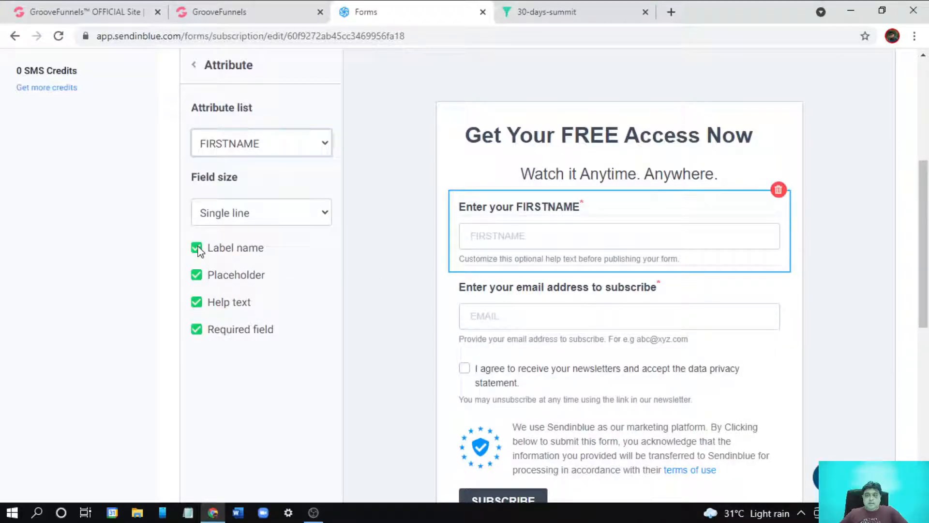
Hide the FIRSTNAME field's label name and help text, keeping its placeholder
click(196, 276)
click(196, 276)
click(197, 248)
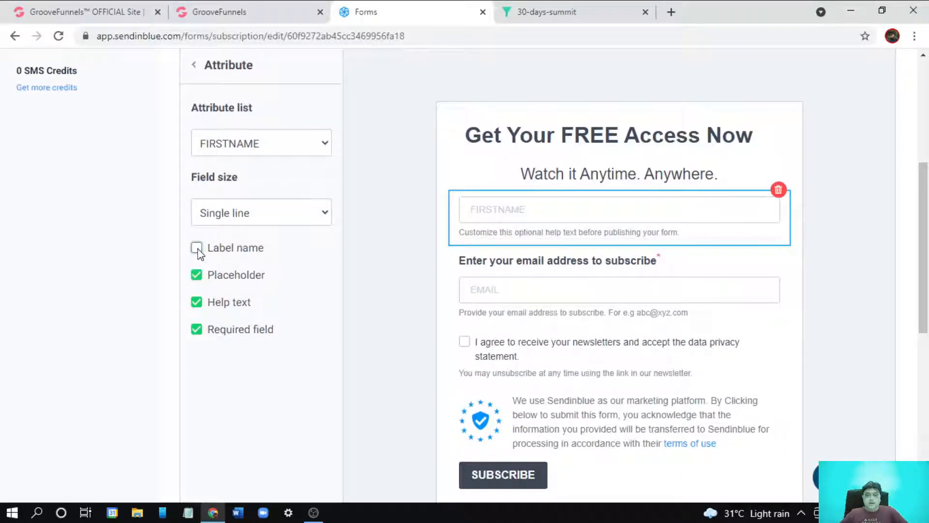
click(196, 303)
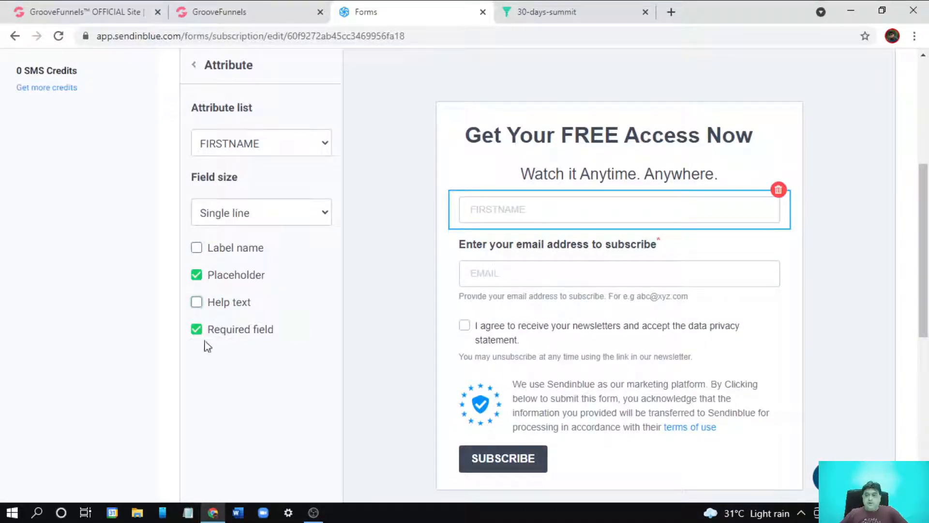
double_click(540, 207)
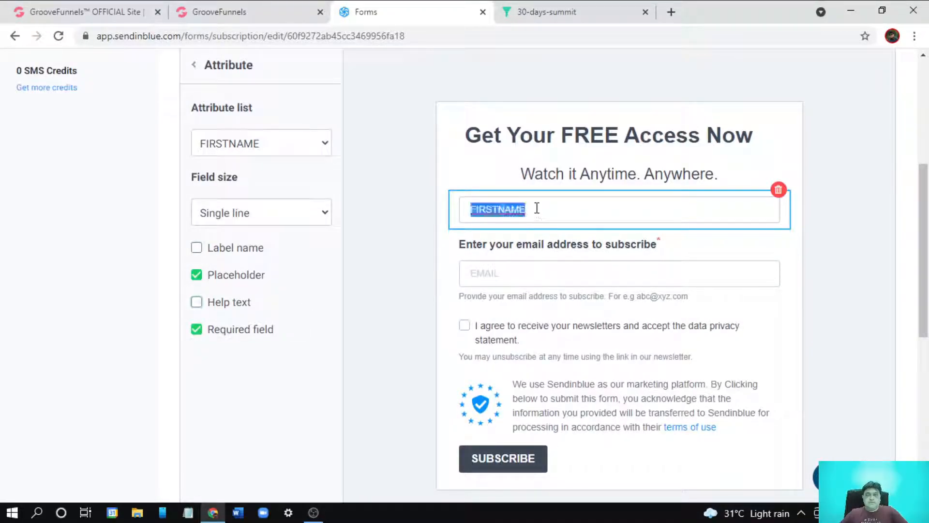
click(537, 211)
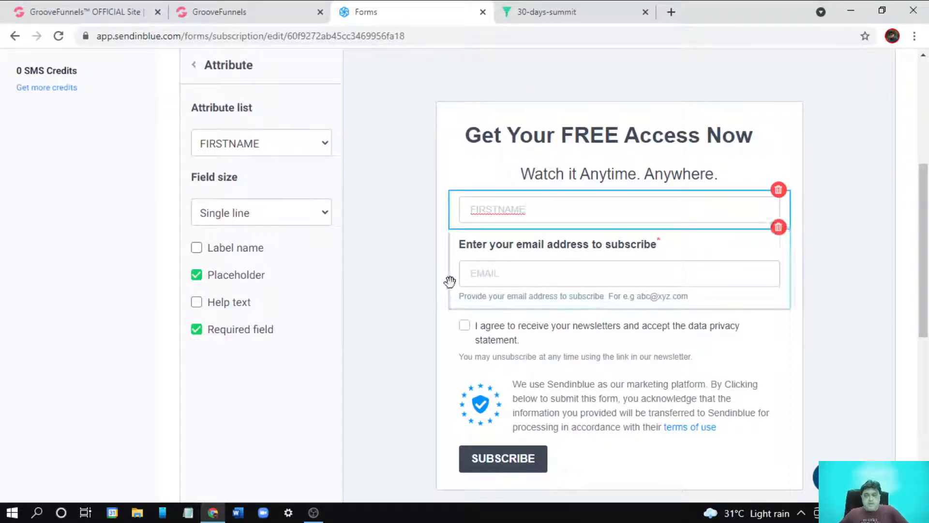
double_click(542, 211)
click(539, 212)
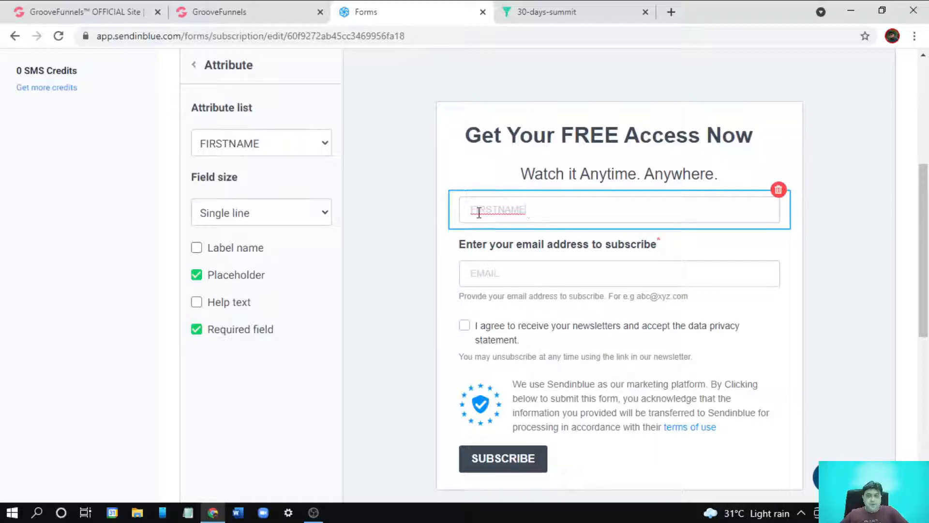
Hide the EMAIL field's label name and help text
double_click(523, 272)
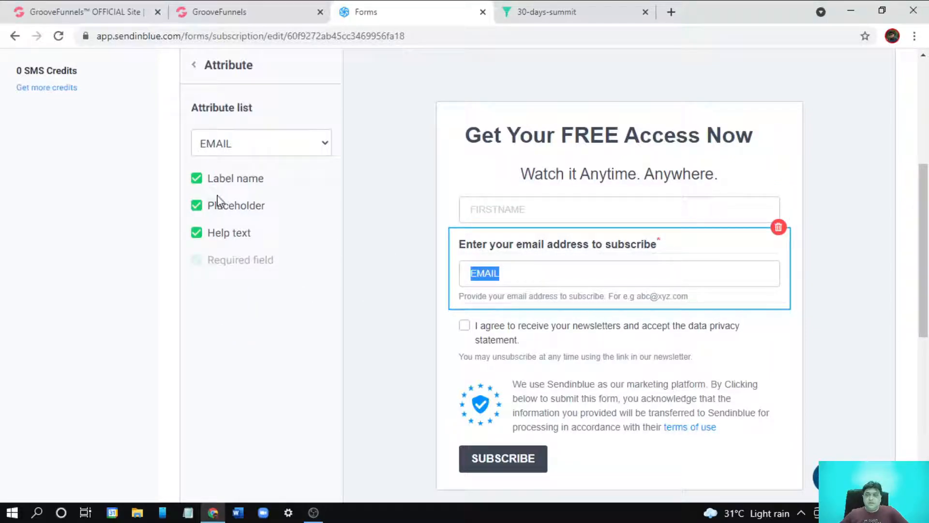
click(196, 179)
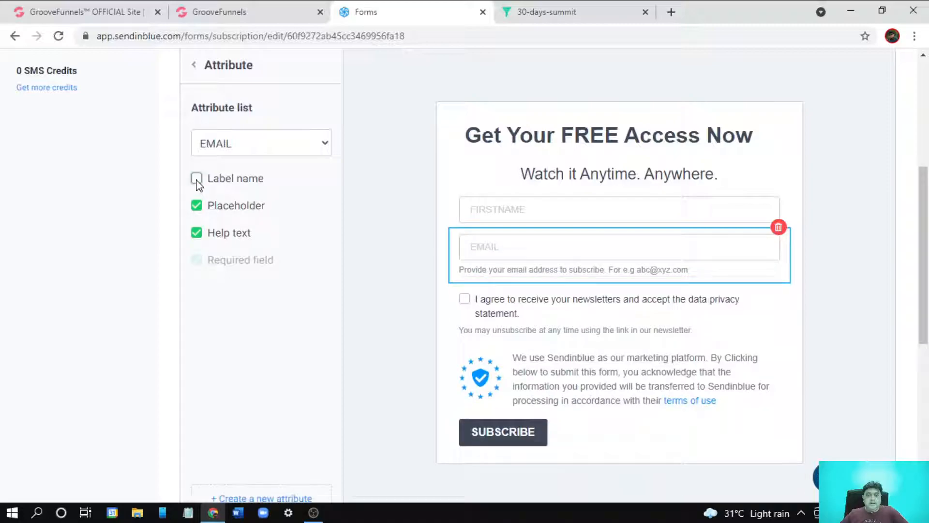
click(197, 234)
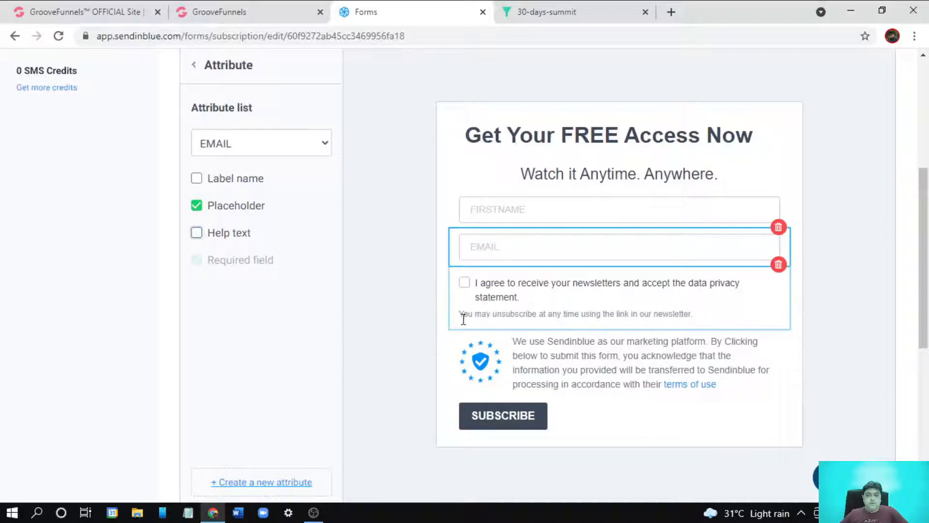
Delete the GDPR opt-in checkbox block below the email field
drag(554, 293, 645, 303)
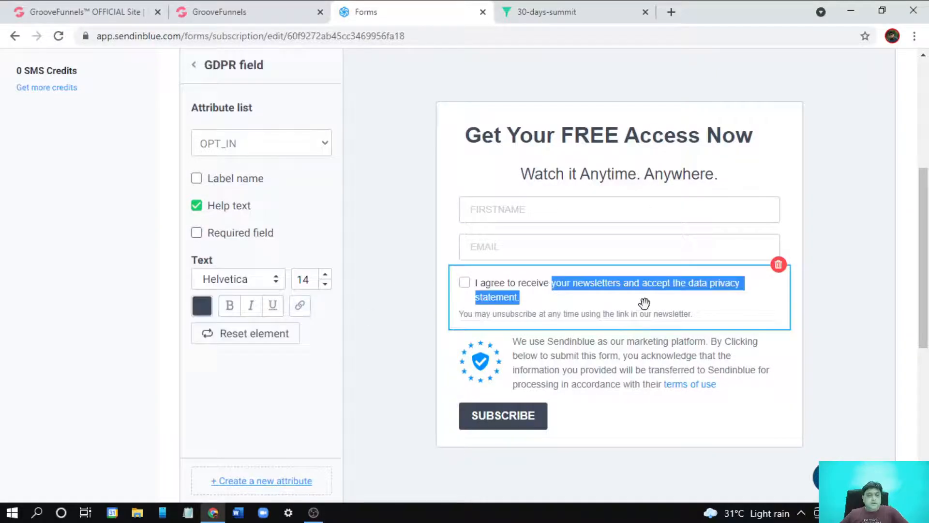
click(778, 265)
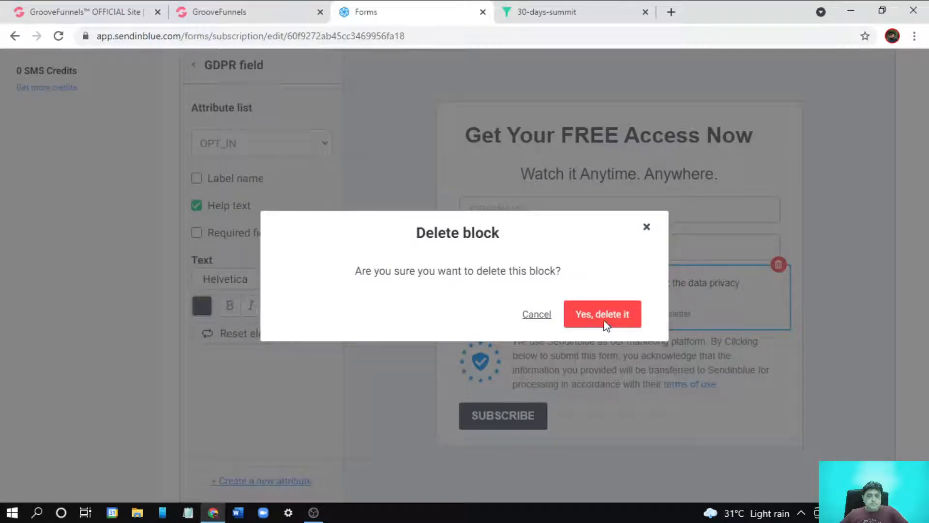
click(603, 317)
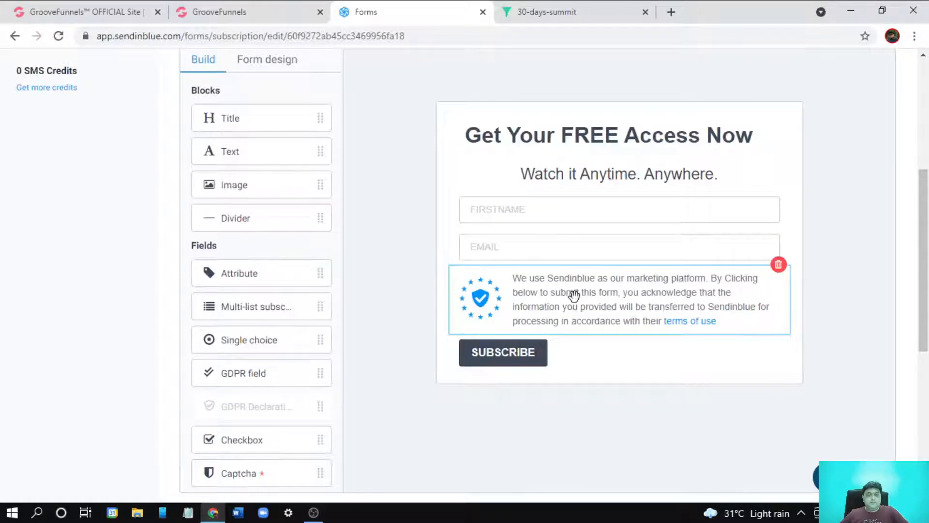
Check the landing page's button wording and change the form's subscribe button text to "Get Free Access Now"
click(514, 364)
click(547, 11)
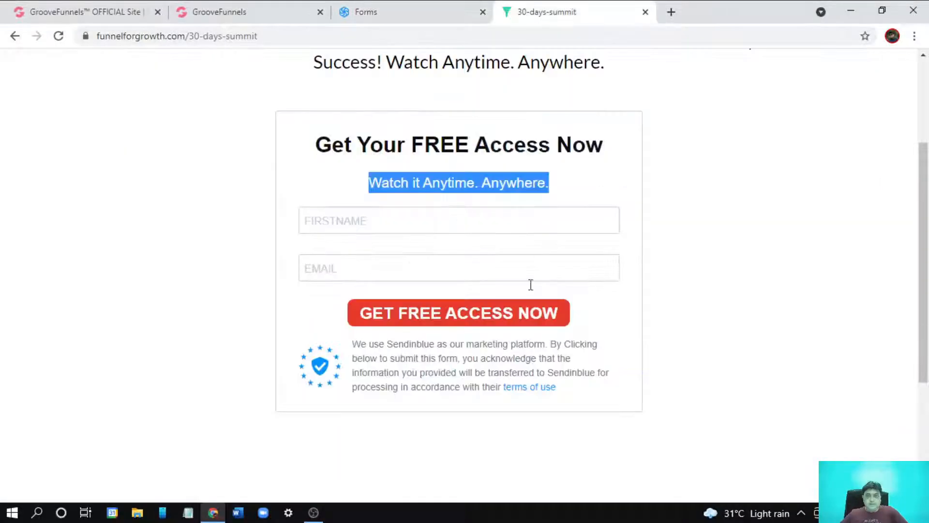
click(406, 7)
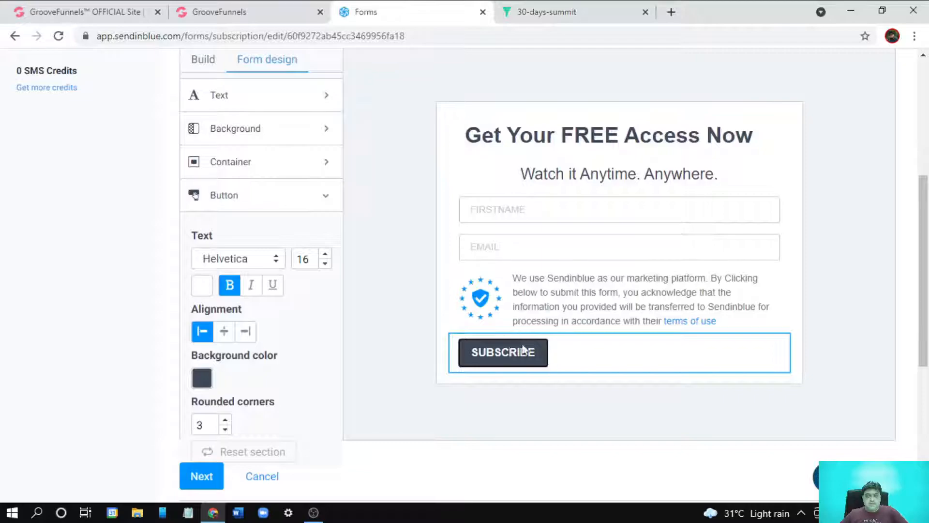
click(539, 350)
key(BackSpace)
key(BackSpace)
key(BackSpace)
key(BackSpace)
key(BackSpace)
key(BackSpace)
key(BackSpace)
key(BackSpace)
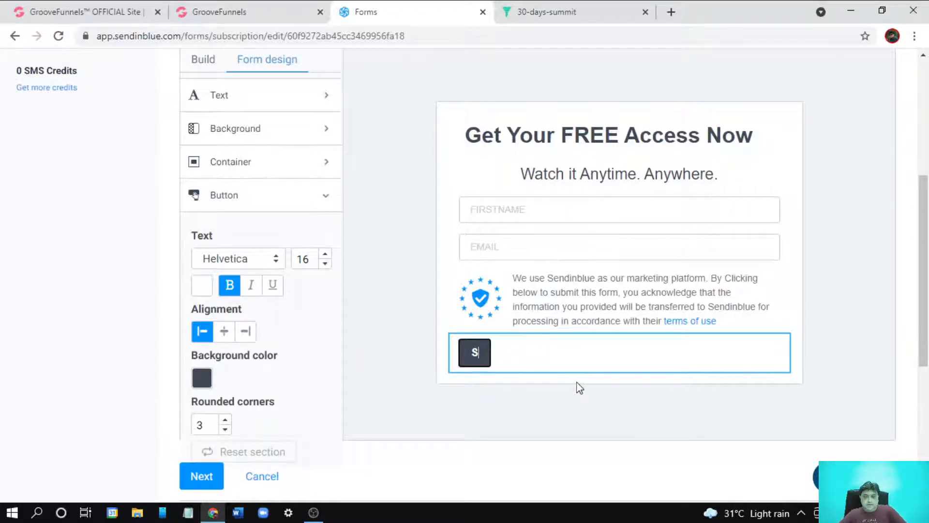
text(Get Freee)
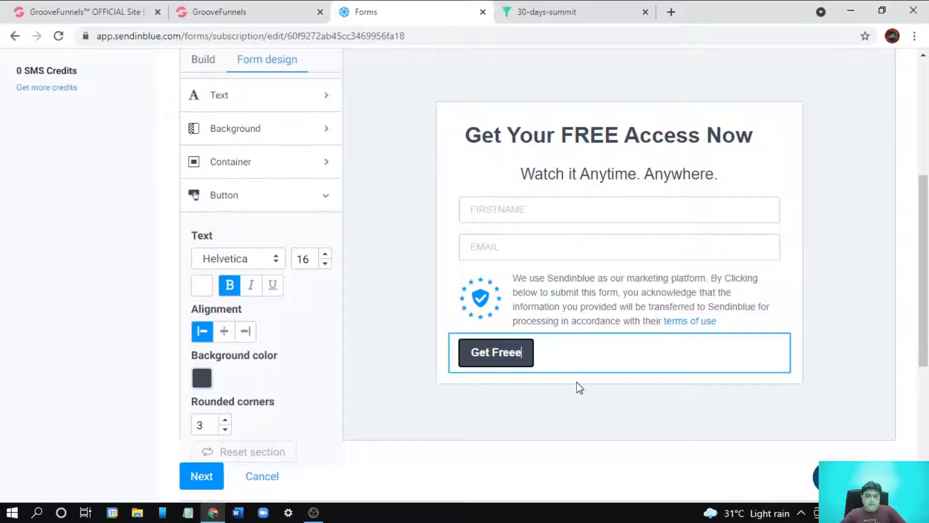
key(BackSpace)
text(Acce)
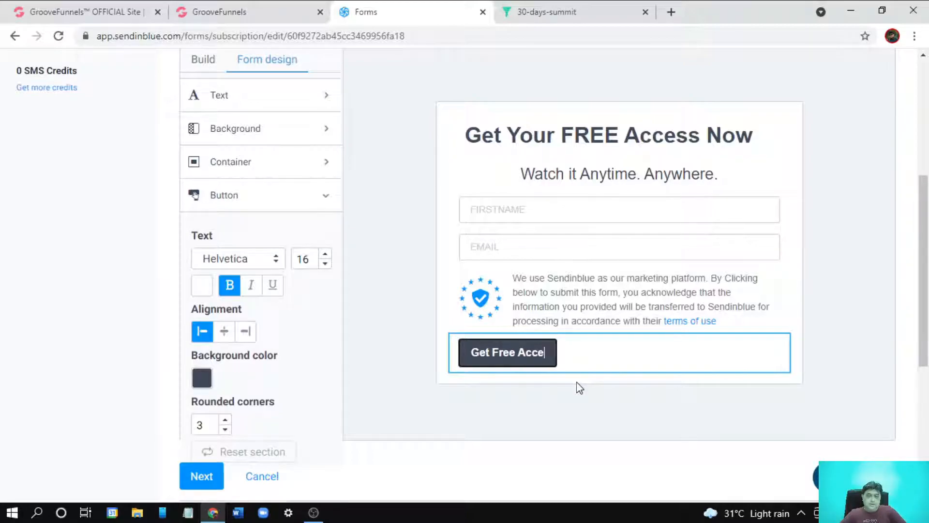
text(ss Now)
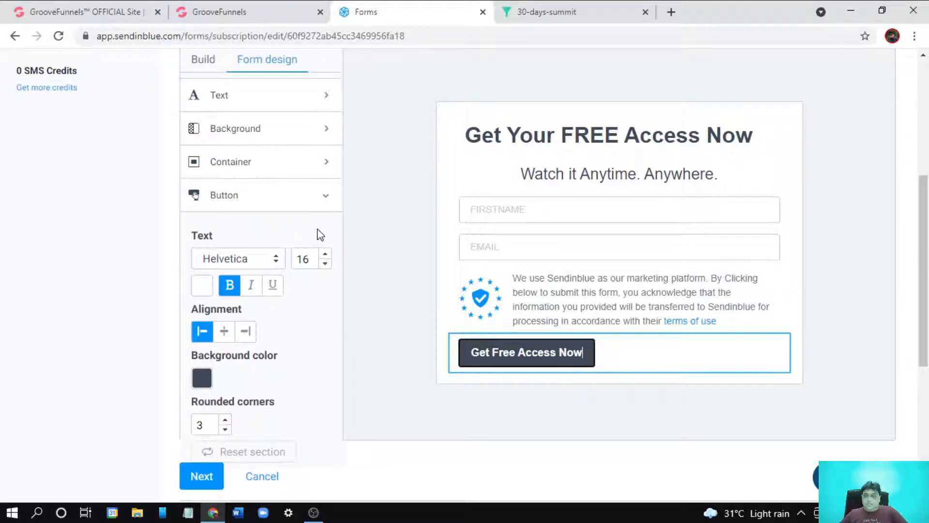
Center the "Get Free Access Now" button and set its background color to the pinkish red #F01E59
click(224, 331)
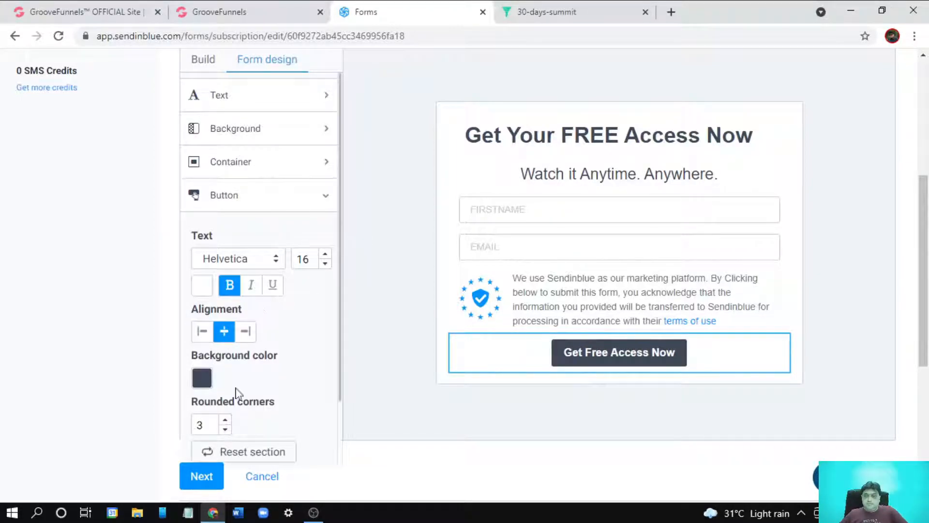
click(202, 378)
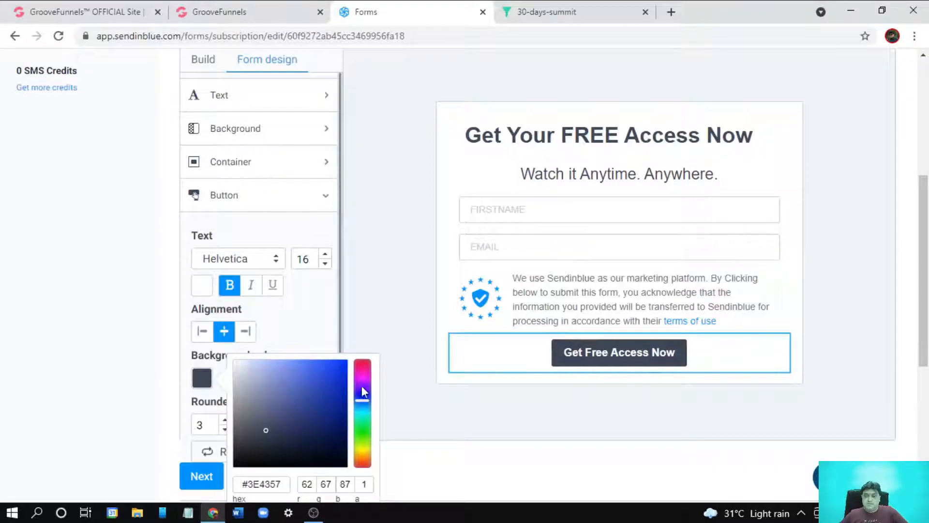
click(361, 367)
click(362, 364)
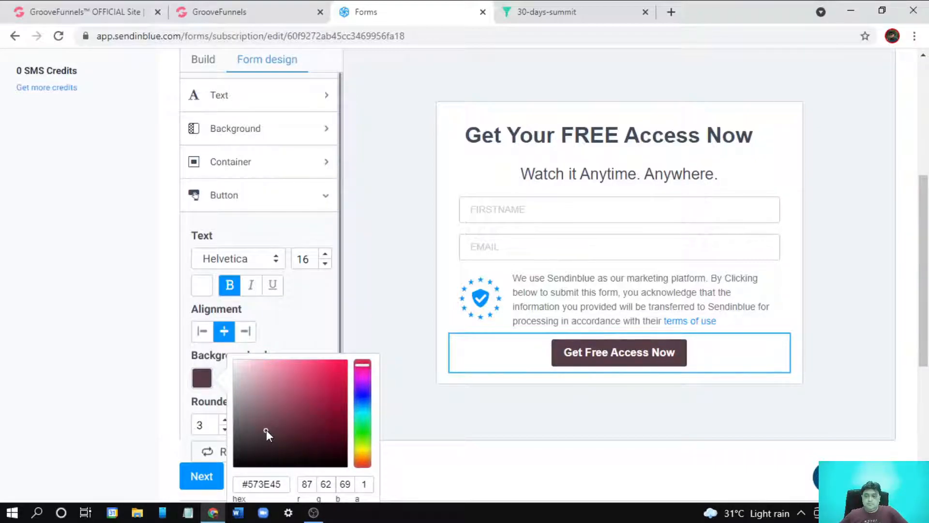
drag(317, 374, 333, 366)
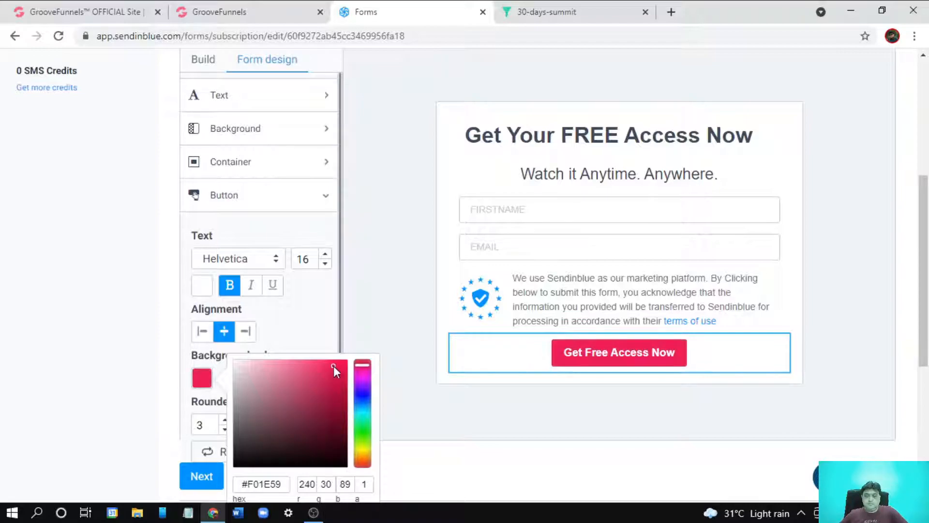
Fine-tune the subscribe button's pinkish red background color and set its text size to 25
click(339, 369)
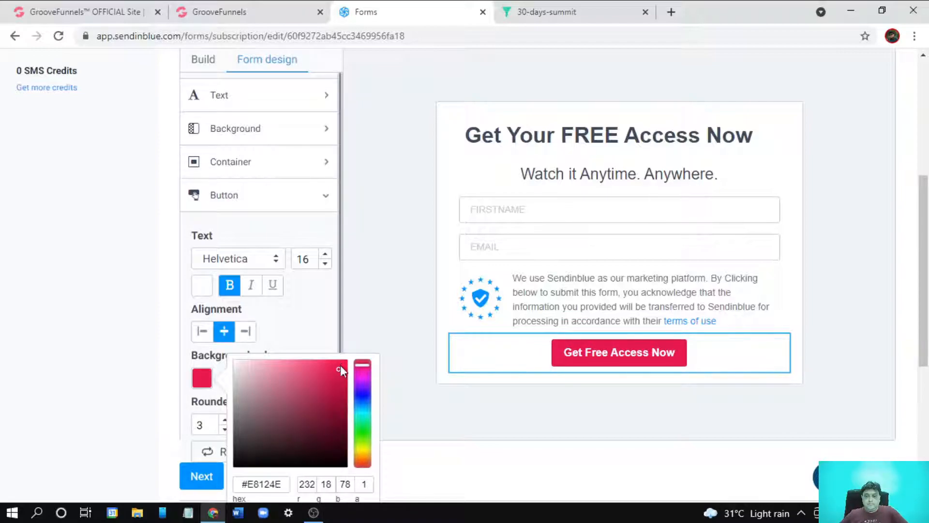
click(327, 337)
click(325, 256)
double_click(325, 256)
triple_click(325, 256)
triple_click(325, 256)
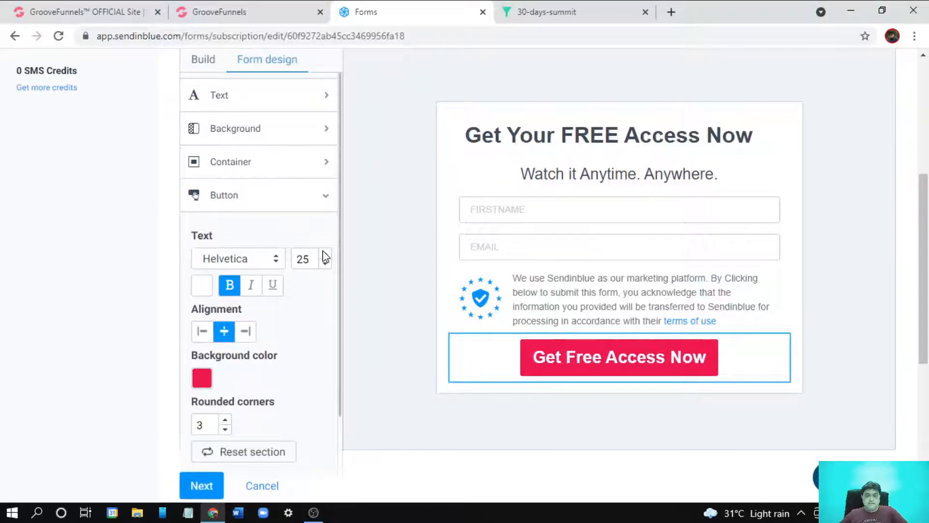
Save the form design and accept the selected contact list to reach the confirmation settings
click(378, 249)
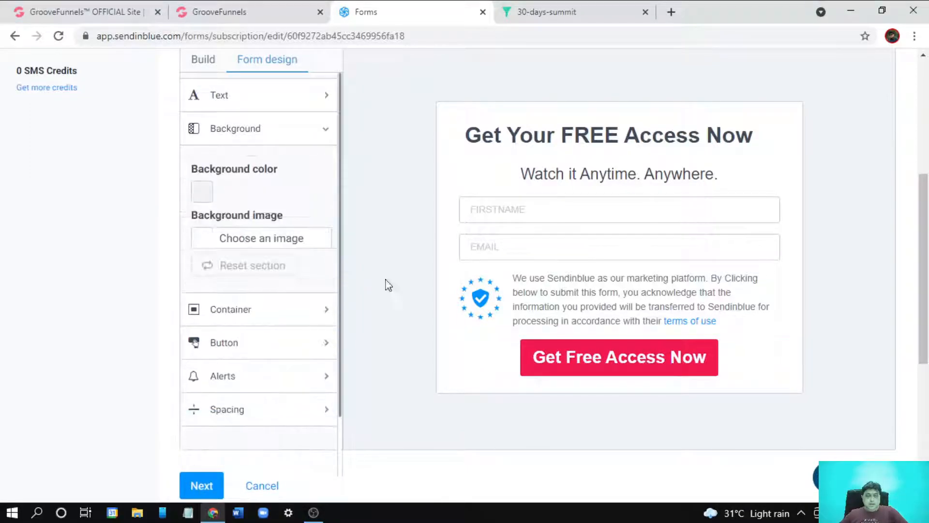
scroll(850, 256, down, 2)
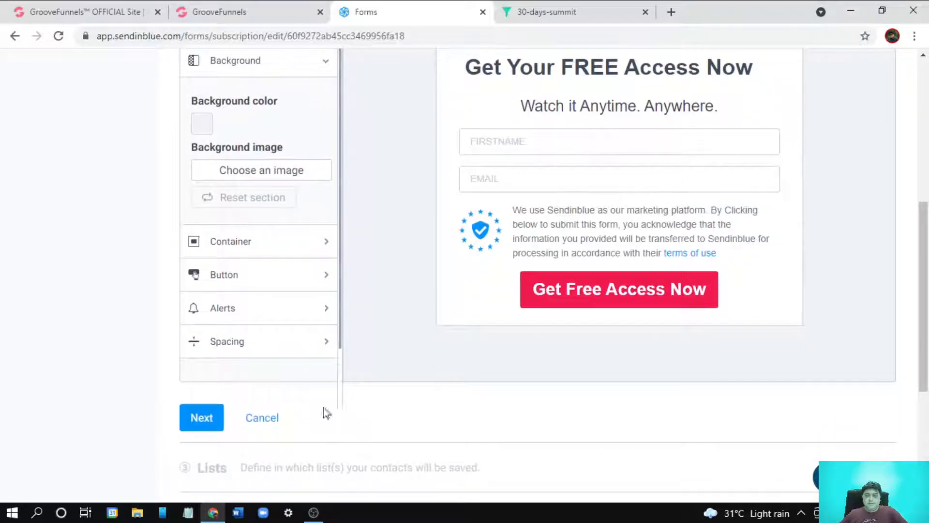
click(204, 419)
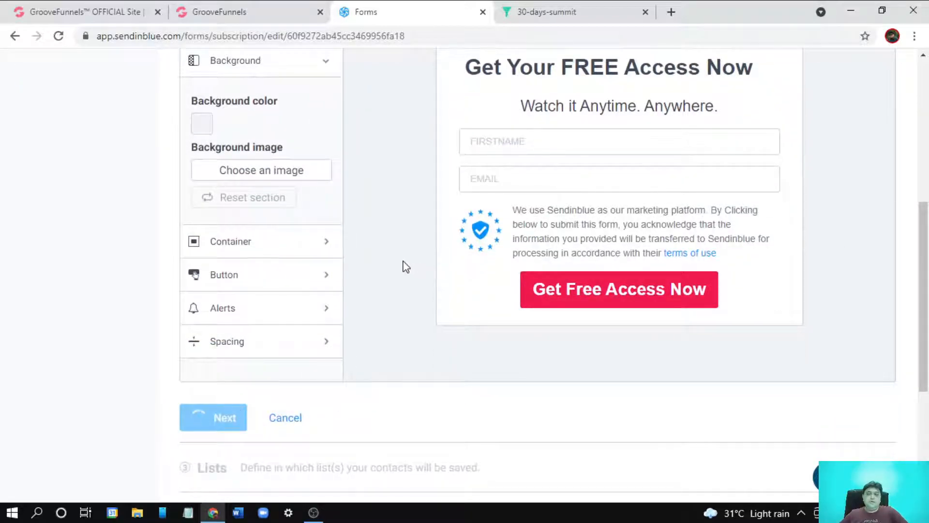
click(202, 351)
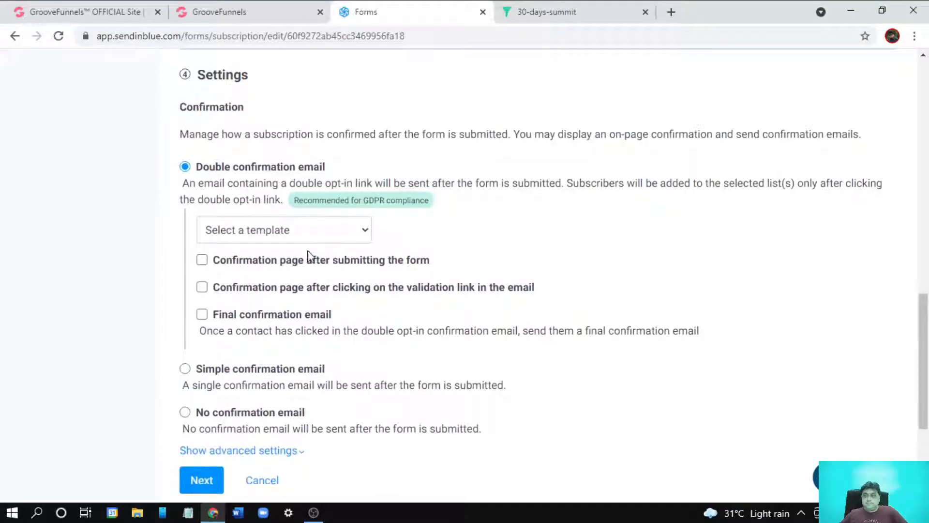
Review the form preview, assign Default Template Double opt-in confirmation to the double confirmation email, and save the settings
scroll(561, 206, up, 4)
scroll(561, 206, up, 6)
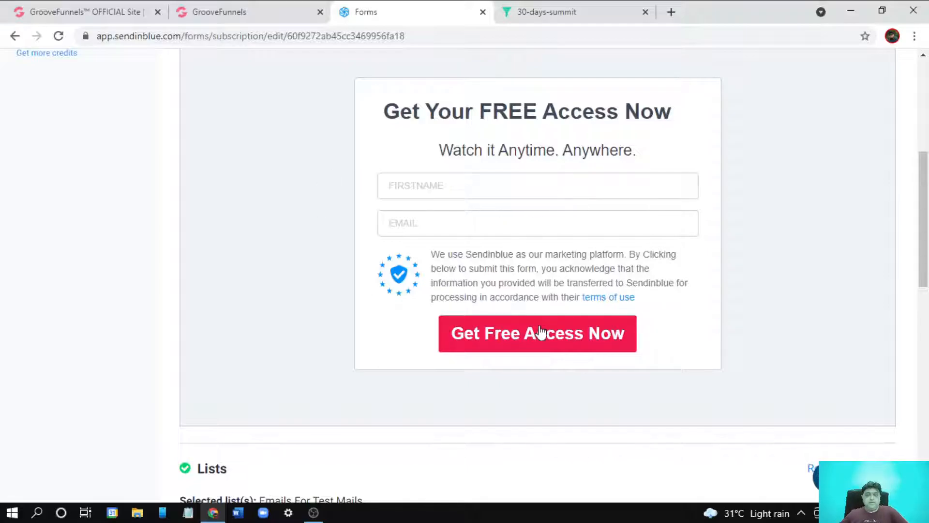
scroll(540, 330, down, 3)
scroll(540, 330, down, 9)
scroll(521, 328, up, 3)
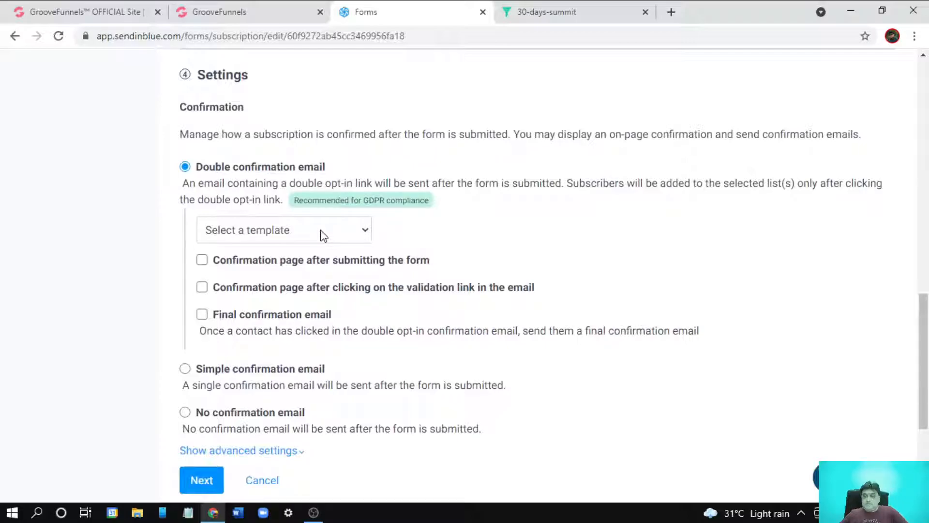
click(323, 236)
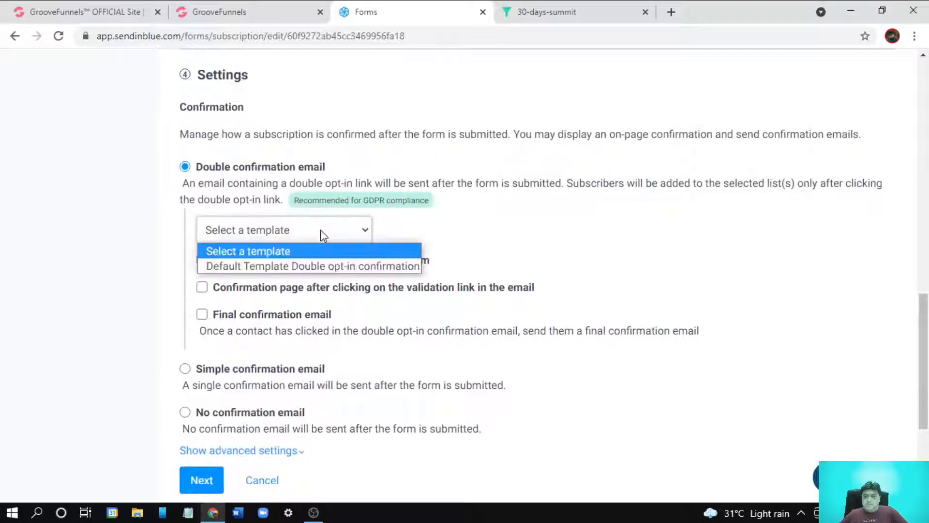
click(314, 267)
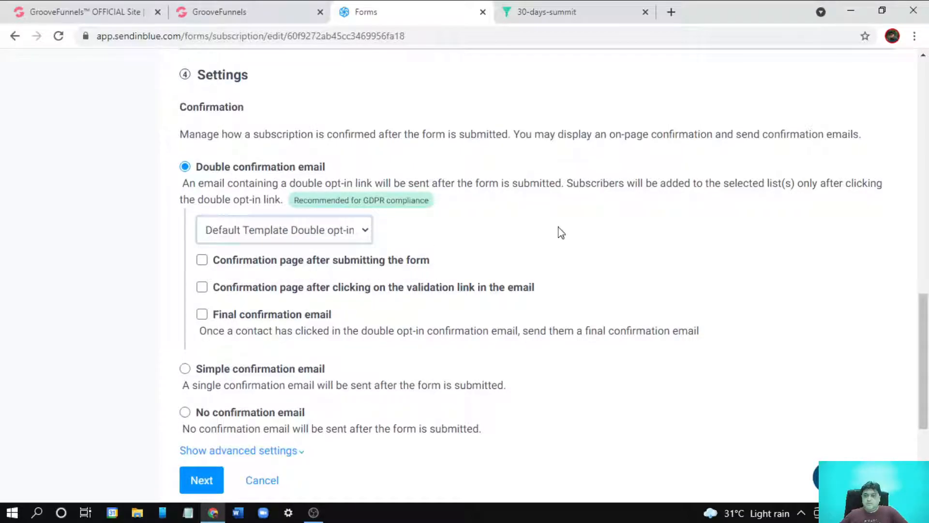
scroll(558, 233, down, 1)
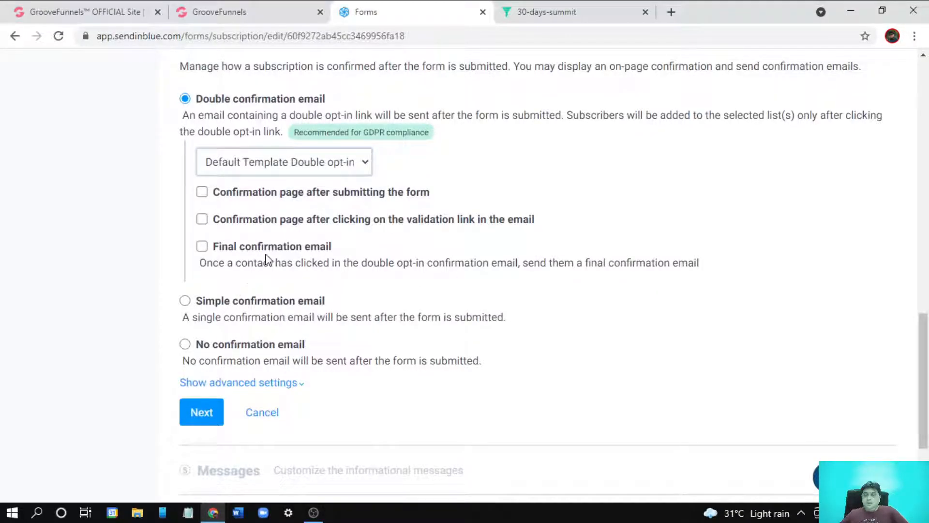
click(202, 411)
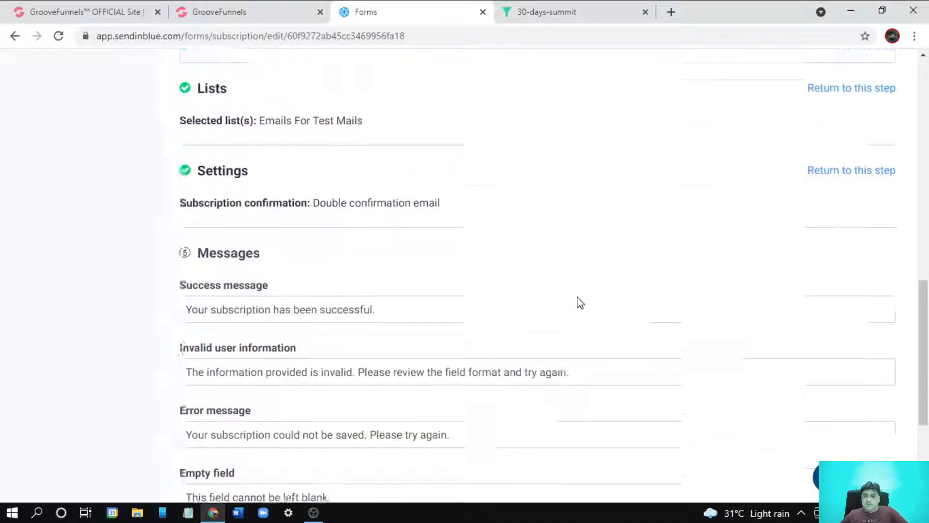
Reopen the confirmation settings and try the Simple confirmation email and No confirmation email options
click(861, 332)
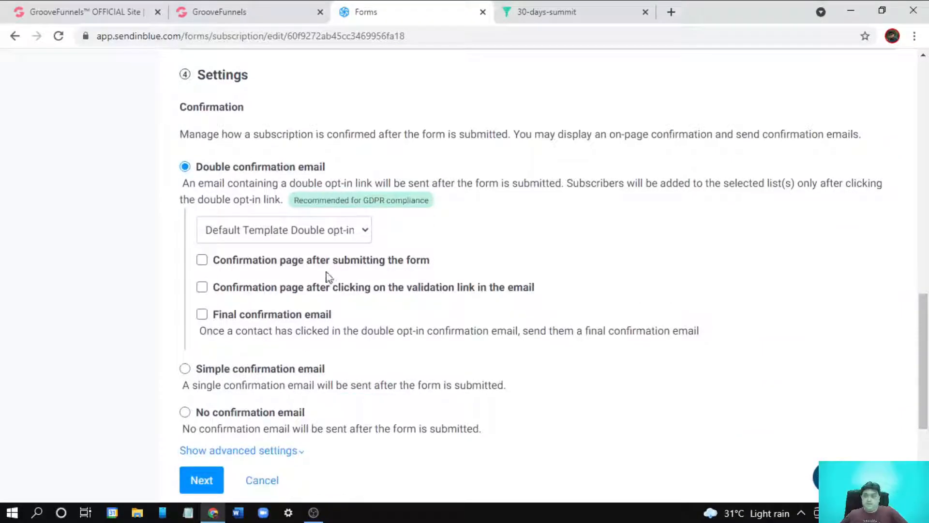
scroll(275, 315, down, 1)
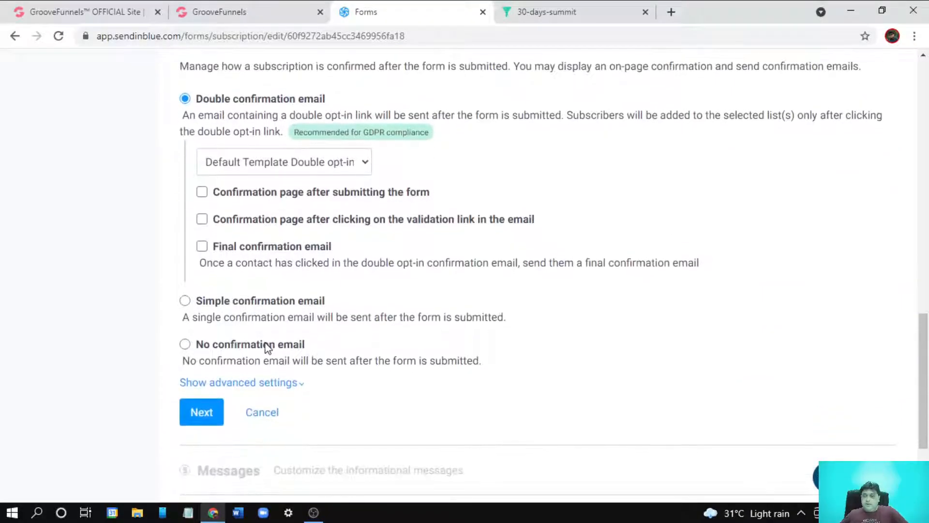
click(184, 302)
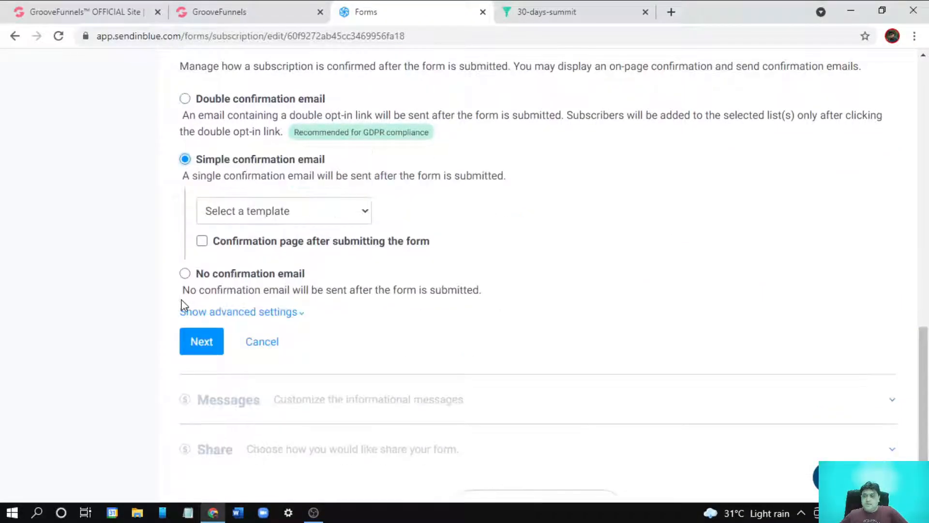
click(291, 213)
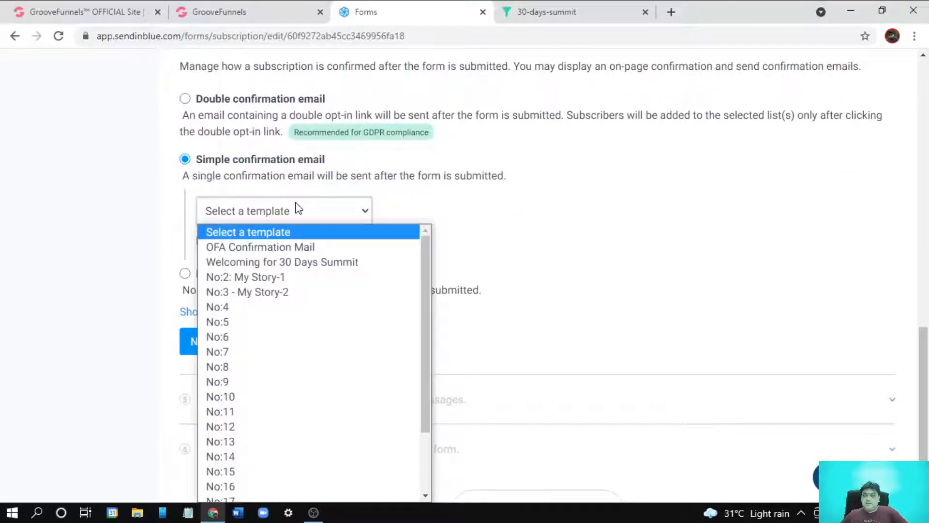
click(342, 237)
scroll(540, 187, down, 1)
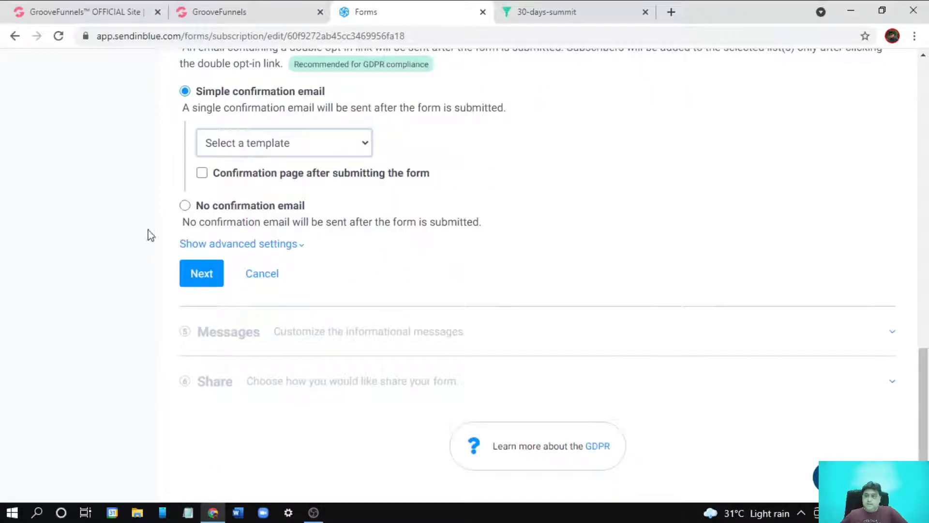
click(185, 206)
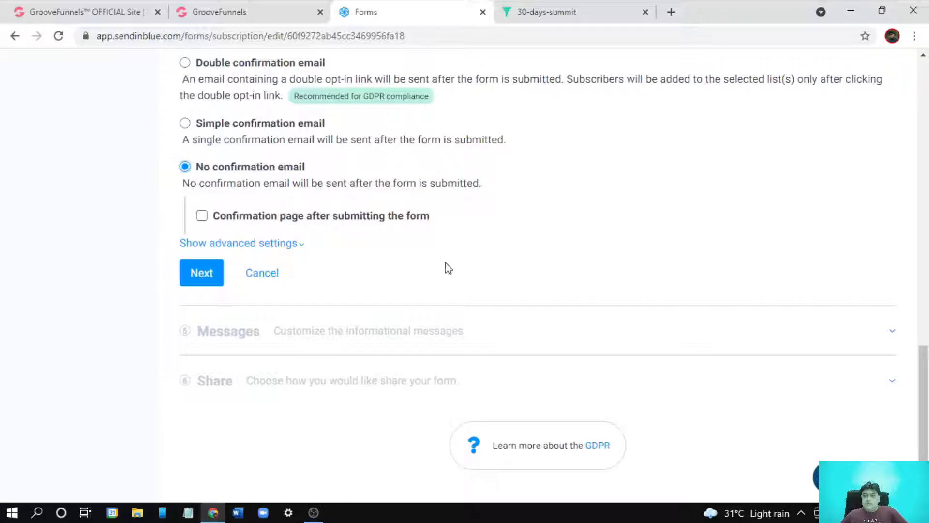
scroll(460, 268, up, 10)
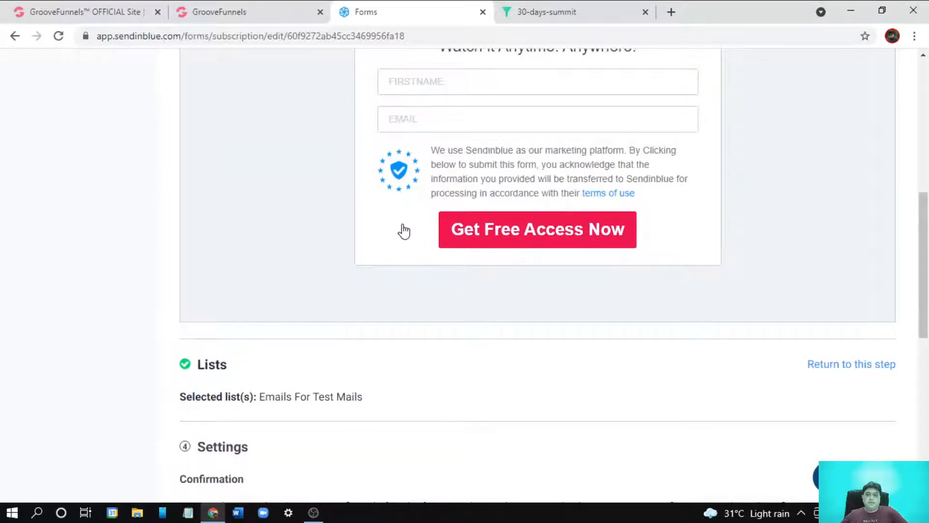
scroll(400, 230, down, 10)
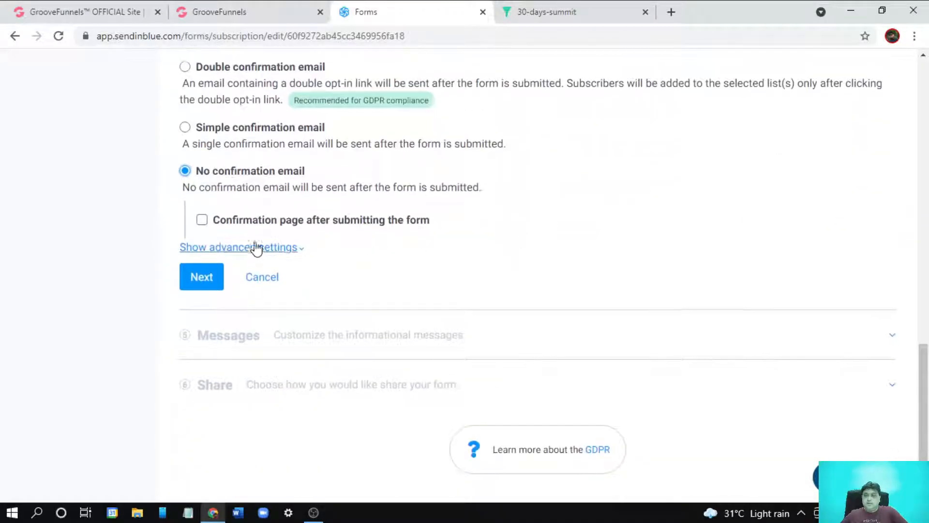
Select Double confirmation email with the Default Template Double opt-in confirmation and save the settings
scroll(187, 180, up, 1)
click(185, 130)
click(357, 195)
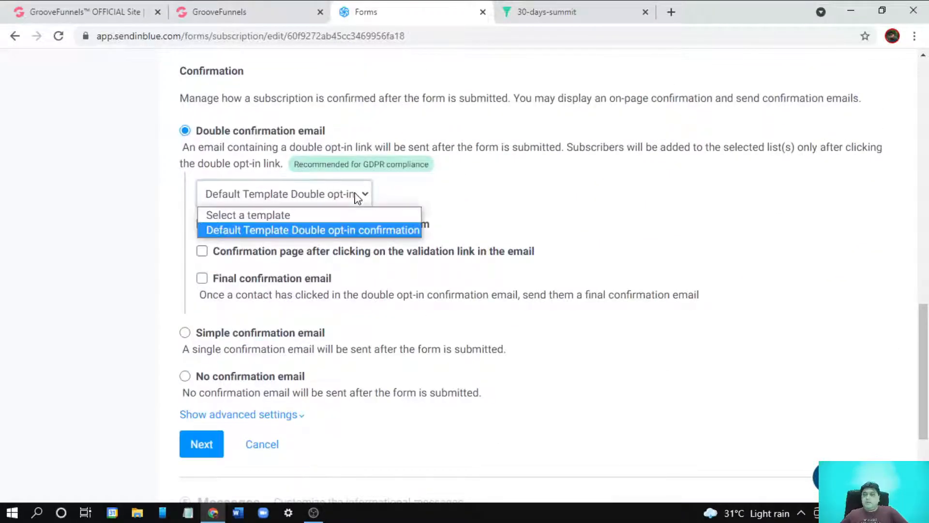
click(522, 200)
scroll(406, 218, down, 1)
scroll(410, 221, down, 2)
scroll(450, 238, up, 3)
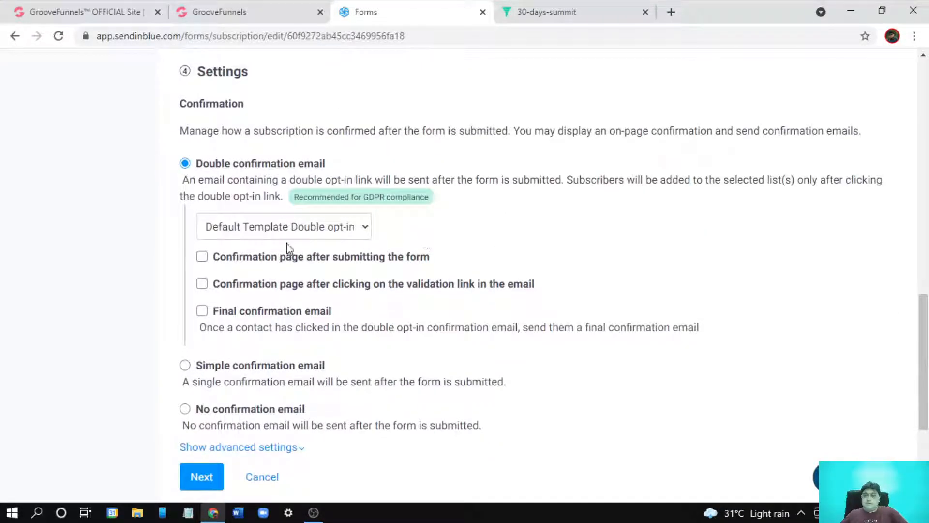
click(264, 237)
click(312, 259)
scroll(431, 263, down, 4)
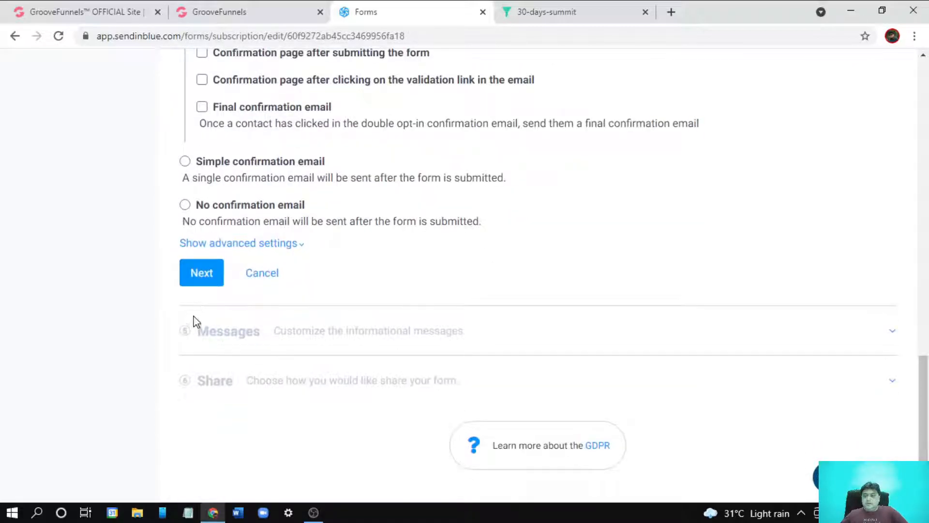
click(199, 279)
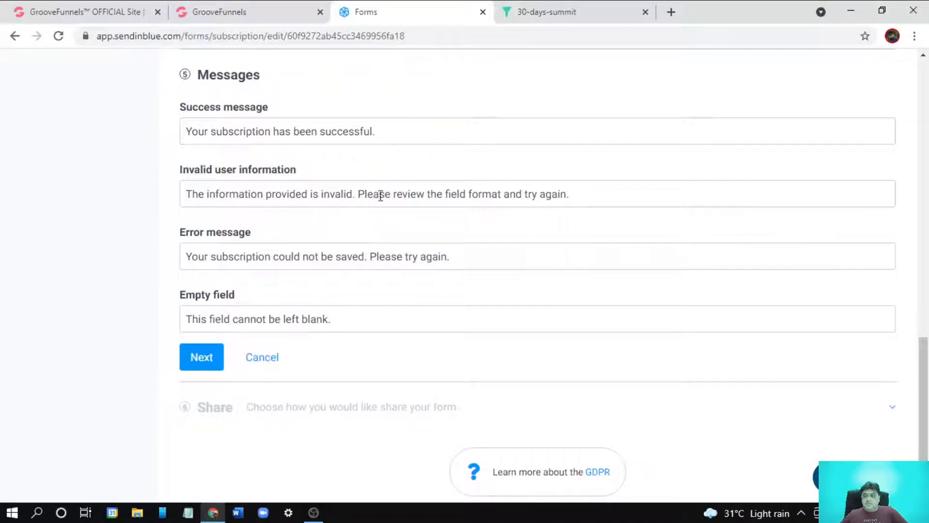
Accept the default form messages and continue to the sharing options
scroll(397, 170, up, 3)
scroll(424, 170, down, 3)
click(211, 351)
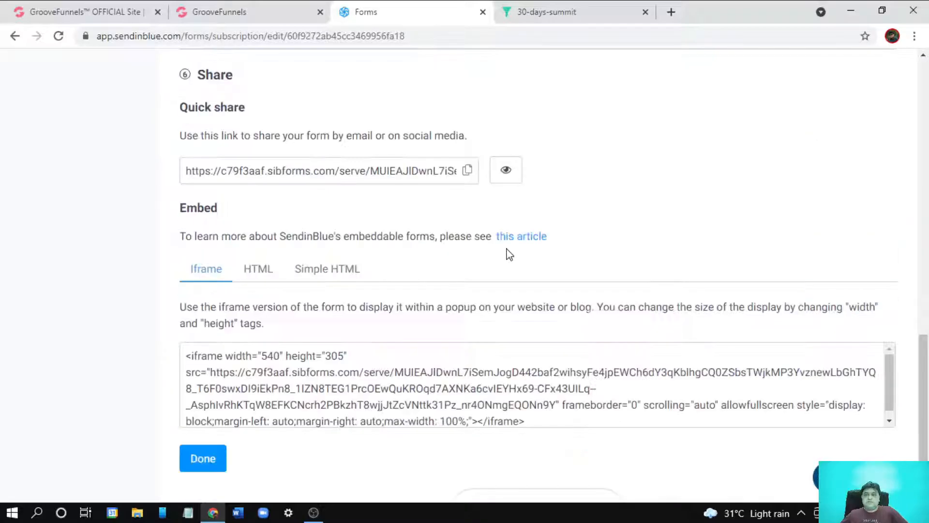
Show the form's HTML embed code and copy all of it
scroll(510, 254, down, 2)
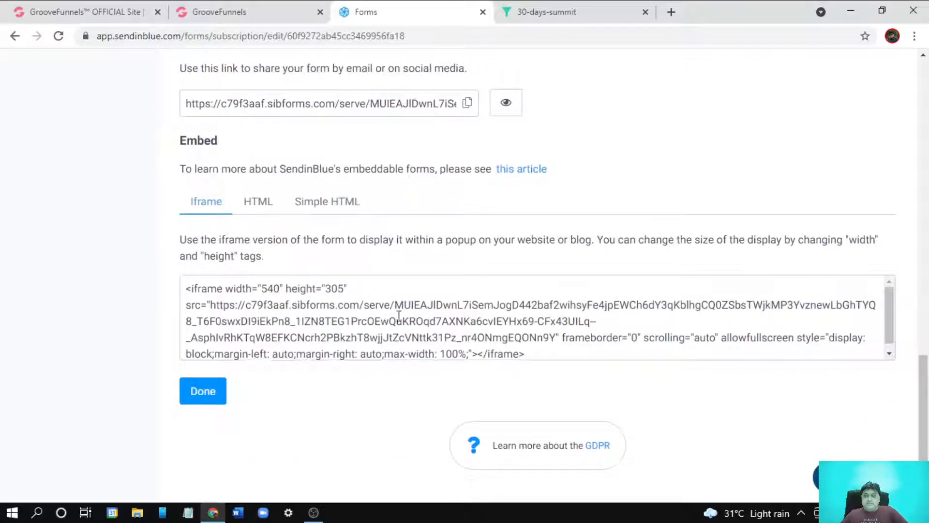
click(257, 202)
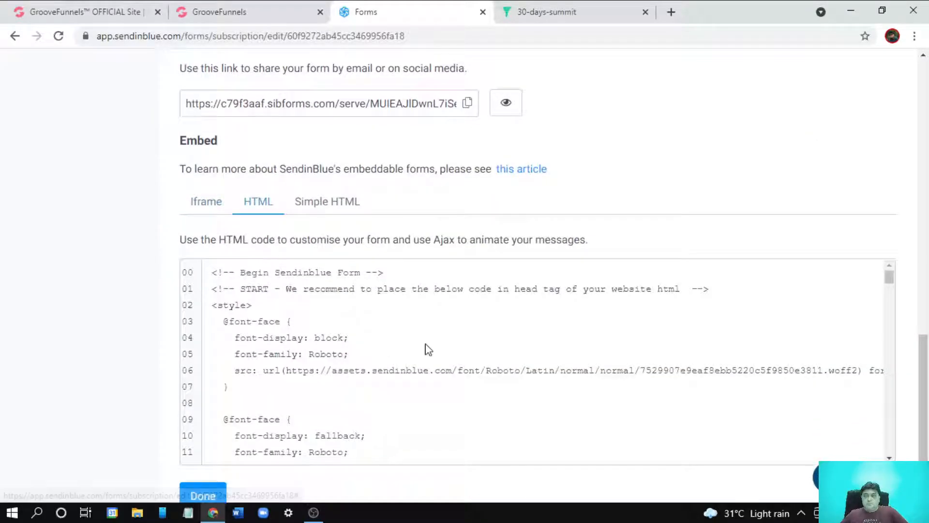
scroll(416, 334, down, 2)
key(ctrl+a)
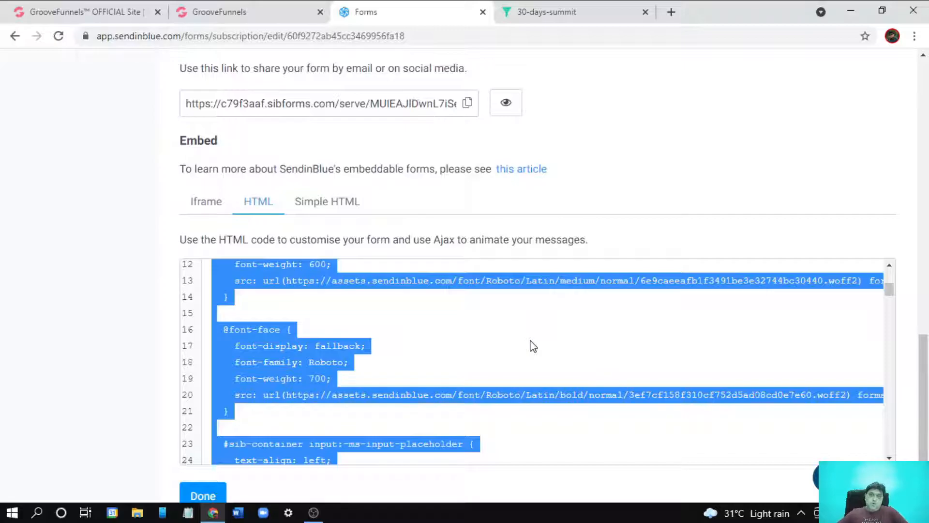
Switch to the GrooveFunnels page builder and add a Code Embed element between the subheading and the existing form embed
click(247, 7)
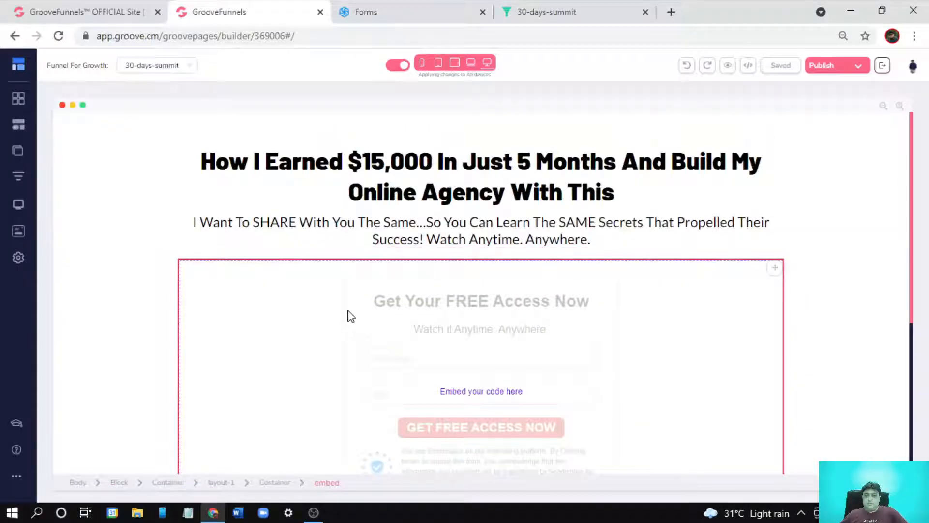
click(216, 284)
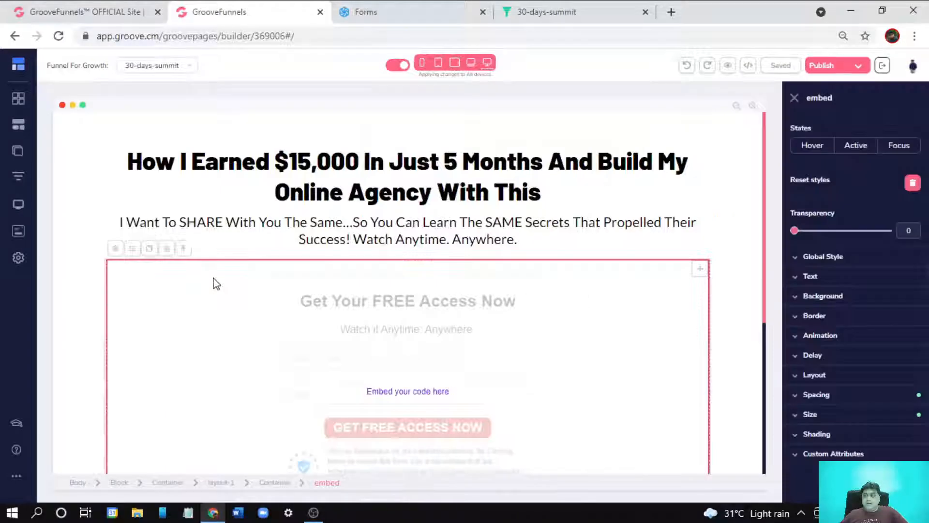
click(19, 124)
scroll(109, 184, down, 5)
scroll(91, 234, down, 15)
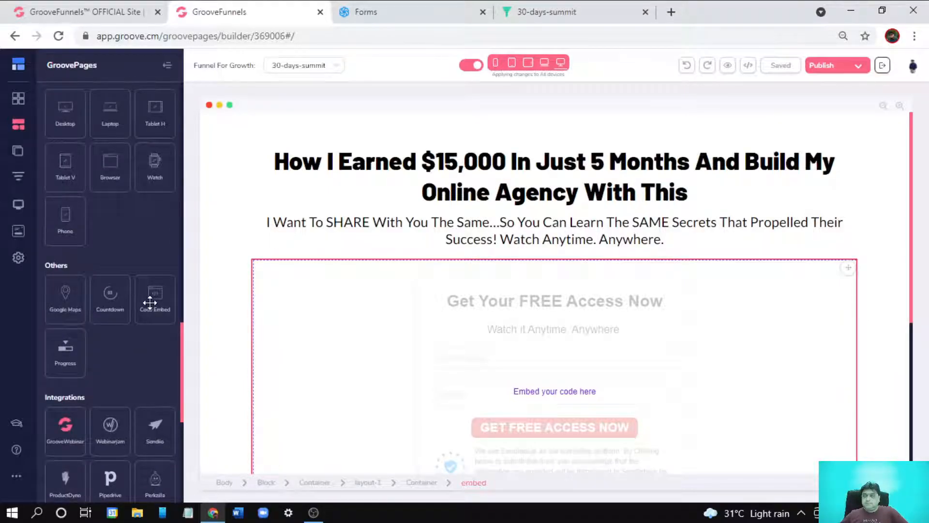
drag(150, 303, 446, 291)
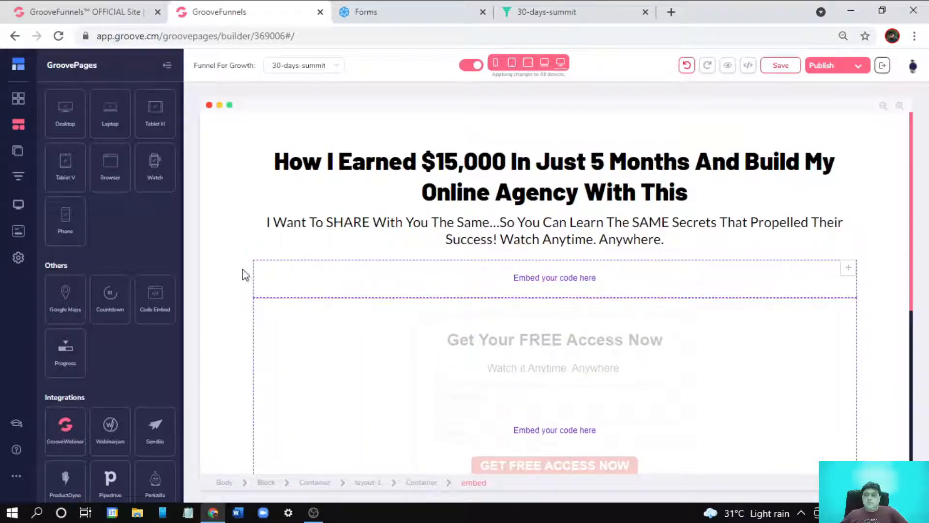
Paste the form code into the new embed element's source editor, discard the edit and delete the element
click(257, 276)
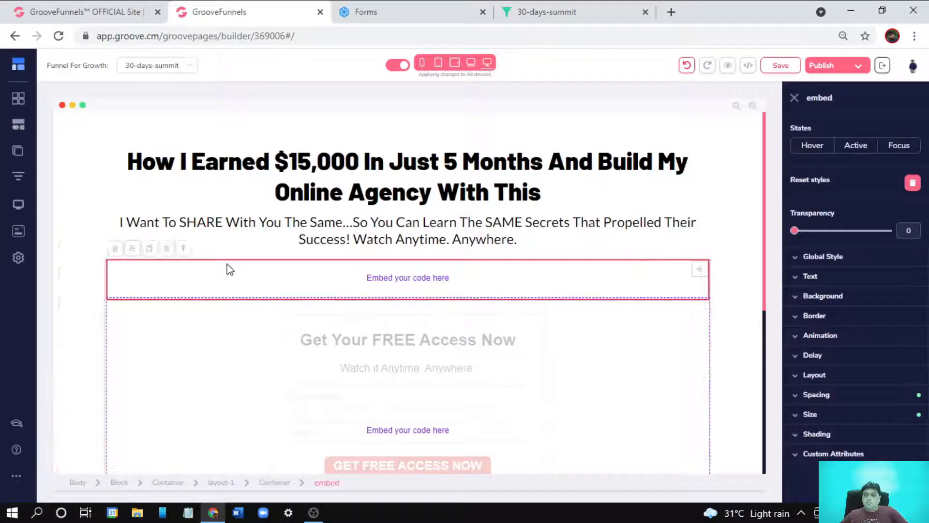
click(115, 249)
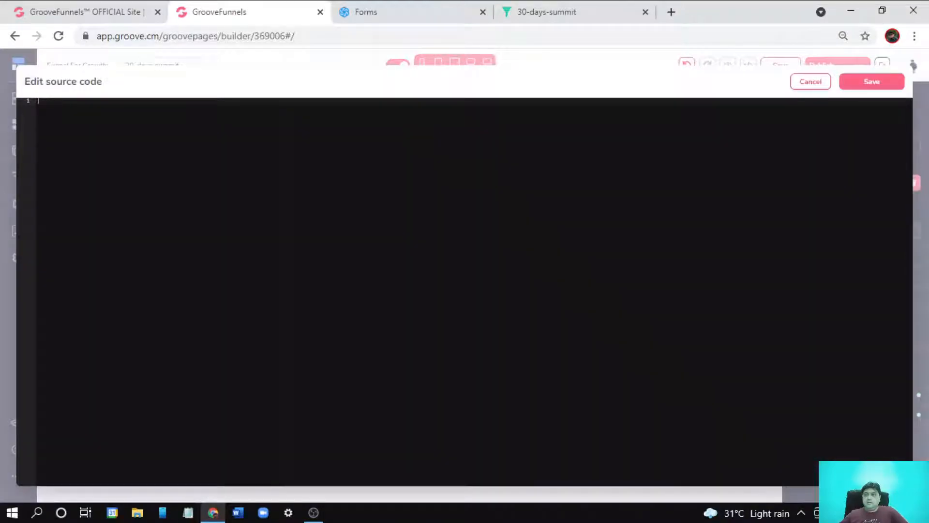
key(ctrl+v)
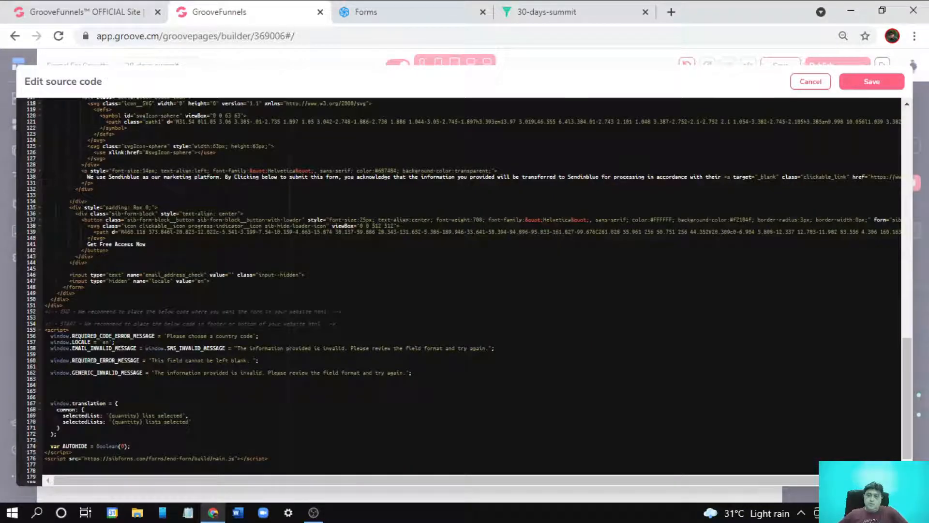
click(821, 83)
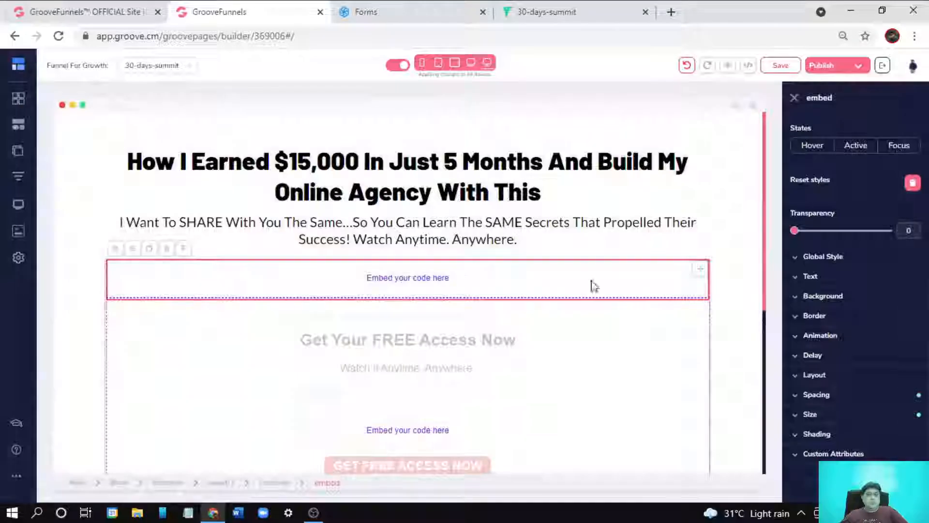
click(172, 251)
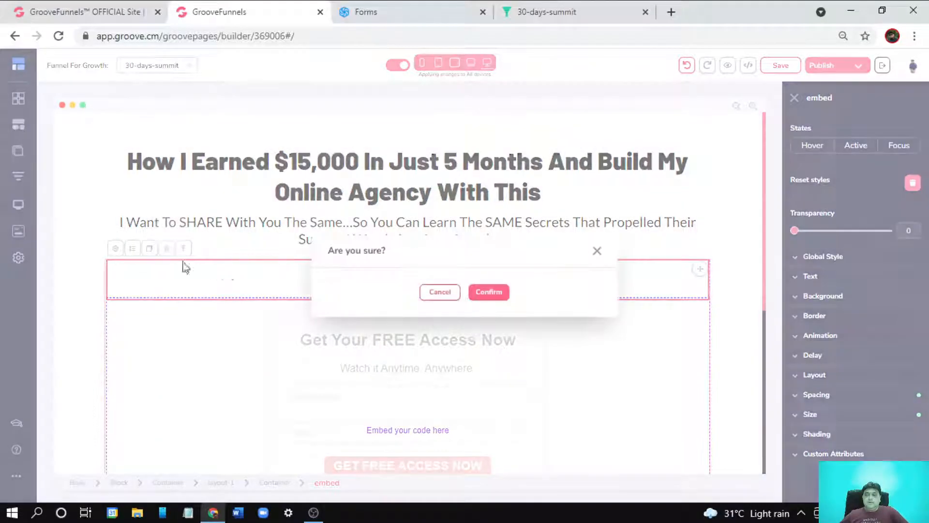
click(493, 294)
Compare the form embed in the builder with the opt-in form on the live 30-days-summit page
scroll(394, 300, down, 5)
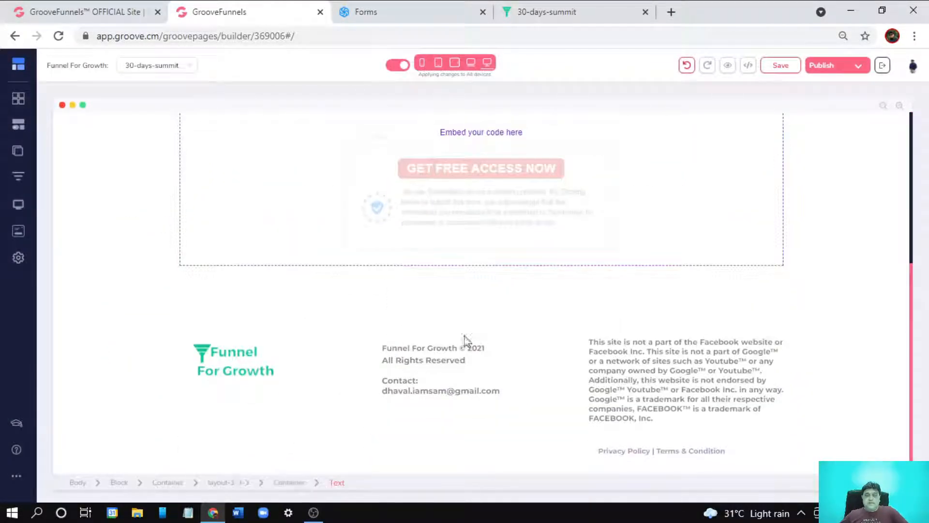
click(529, 11)
click(616, 209)
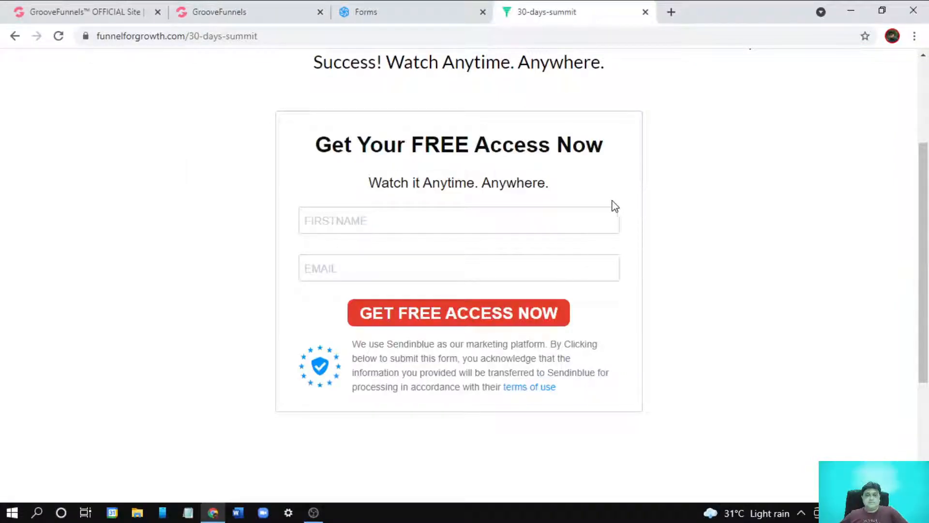
click(394, 9)
click(232, 11)
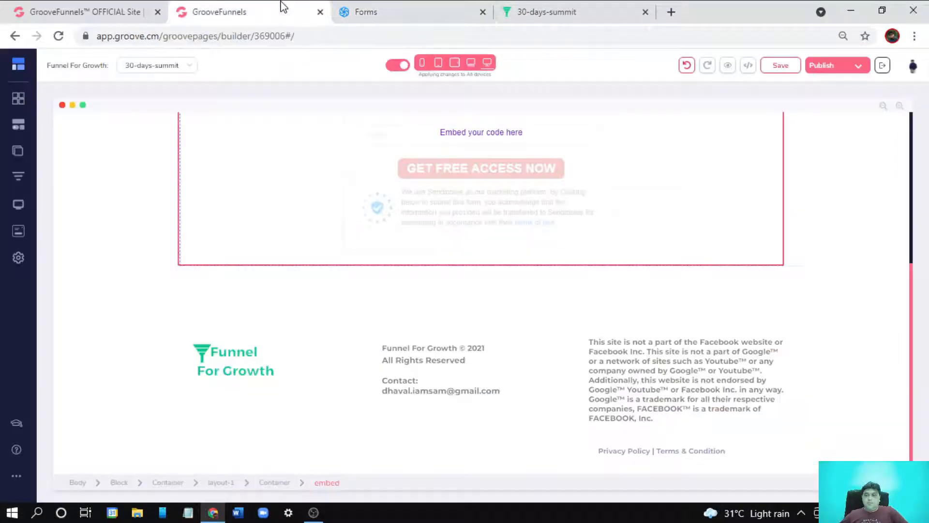
scroll(392, 317, up, 5)
Create a new popup in the page builder and set its type to Exit
click(73, 179)
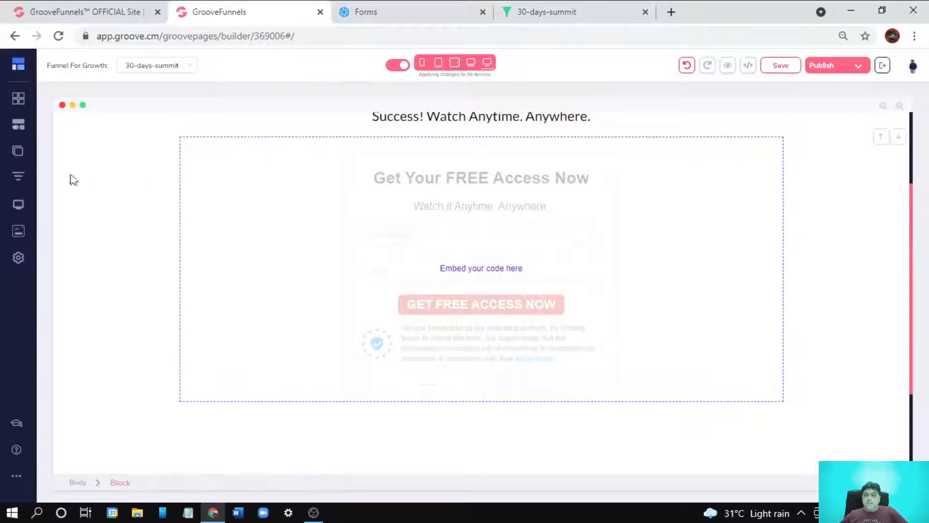
click(19, 230)
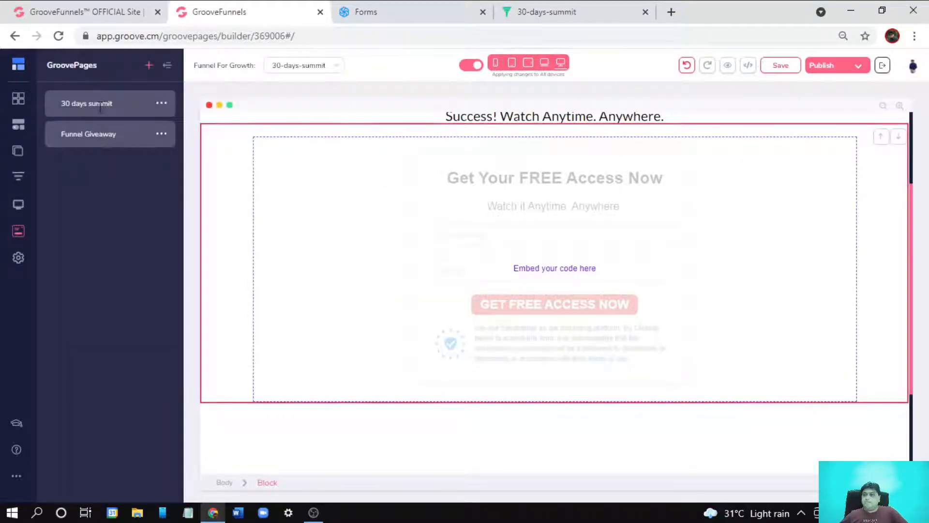
click(149, 65)
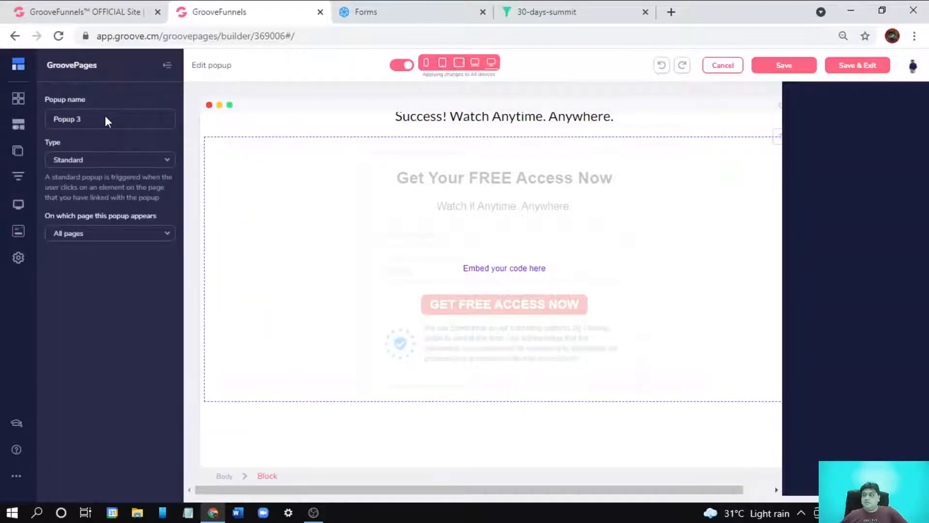
click(69, 119)
click(76, 160)
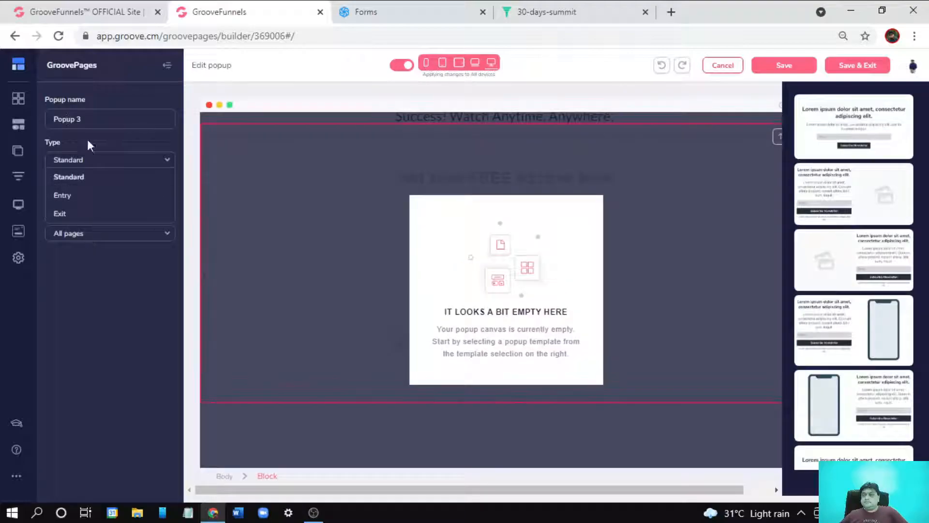
click(69, 216)
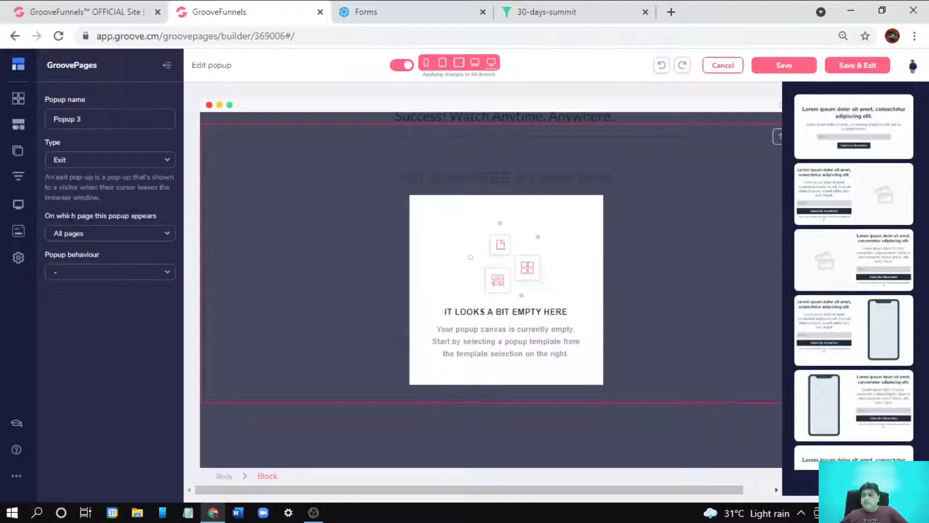
Set the popup to appear on the 30-days-summit page with Show on every visit, and leave the popup editor
click(100, 238)
scroll(99, 309, down, 2)
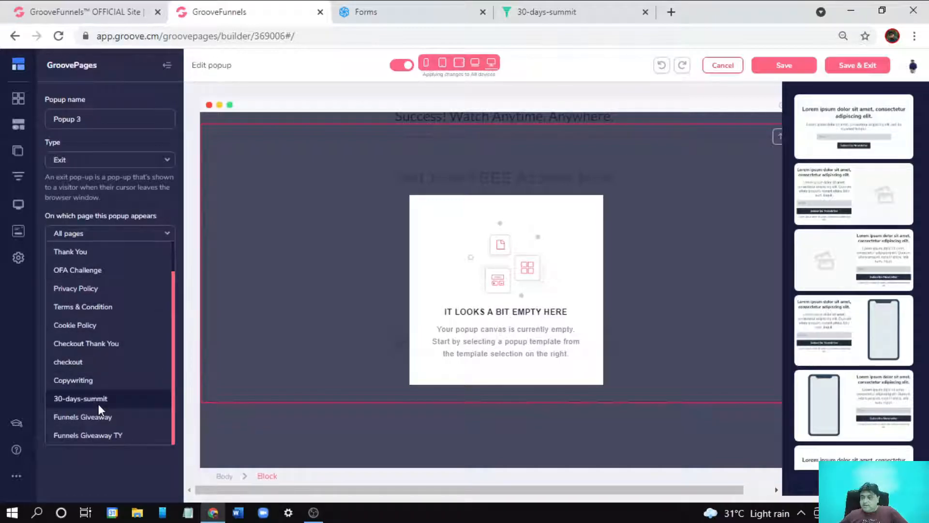
click(99, 404)
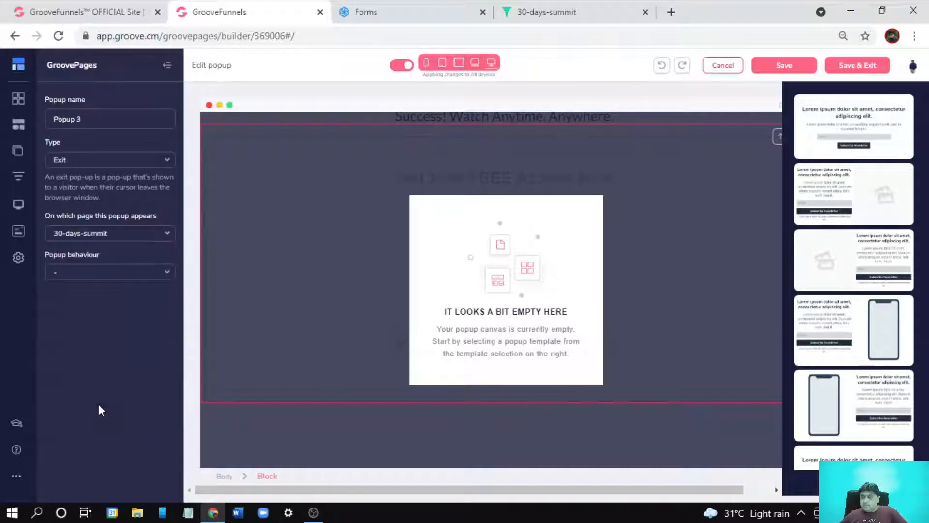
click(94, 274)
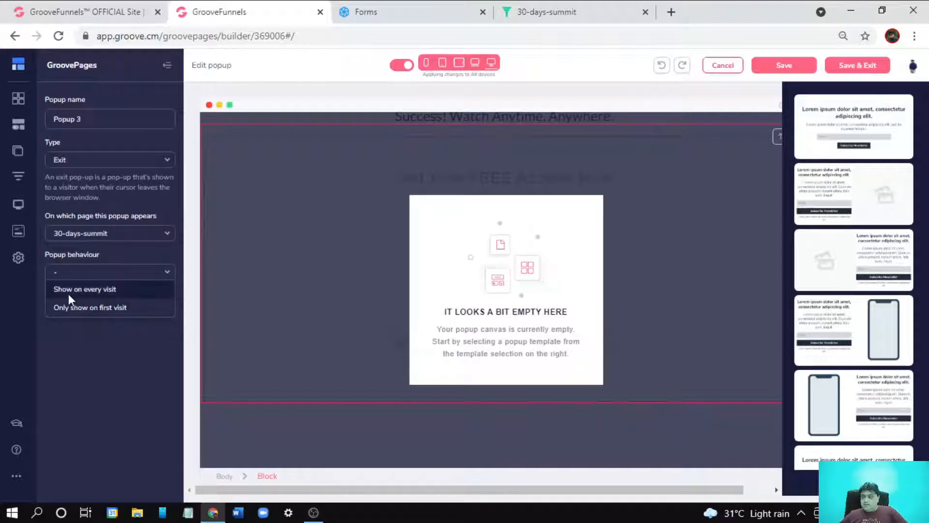
click(117, 292)
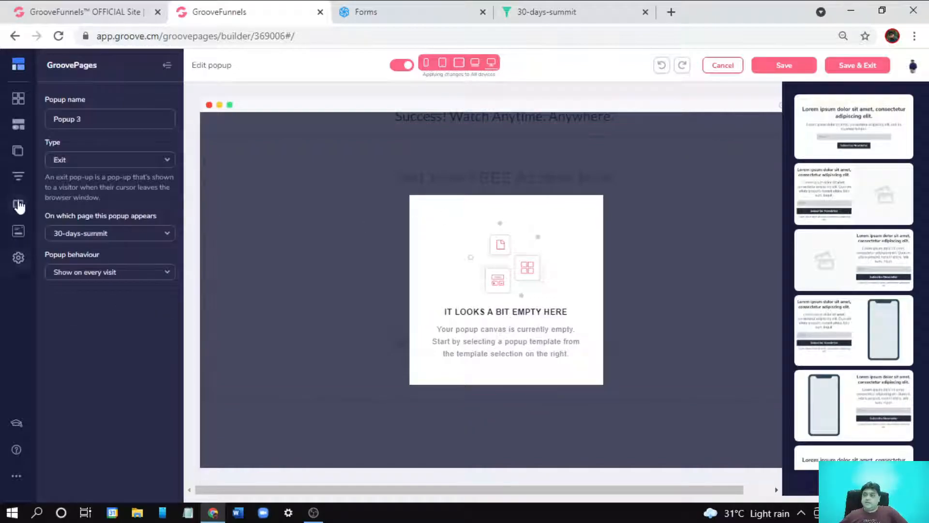
click(522, 238)
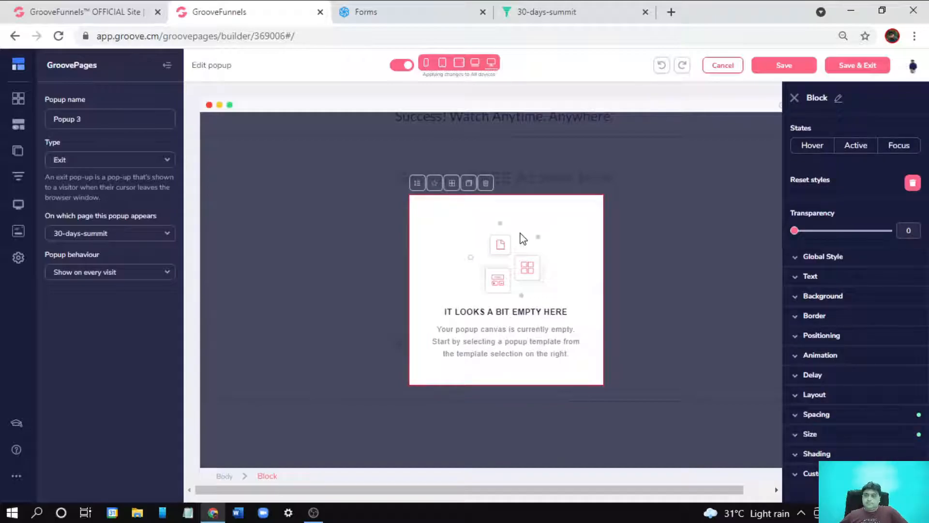
click(167, 65)
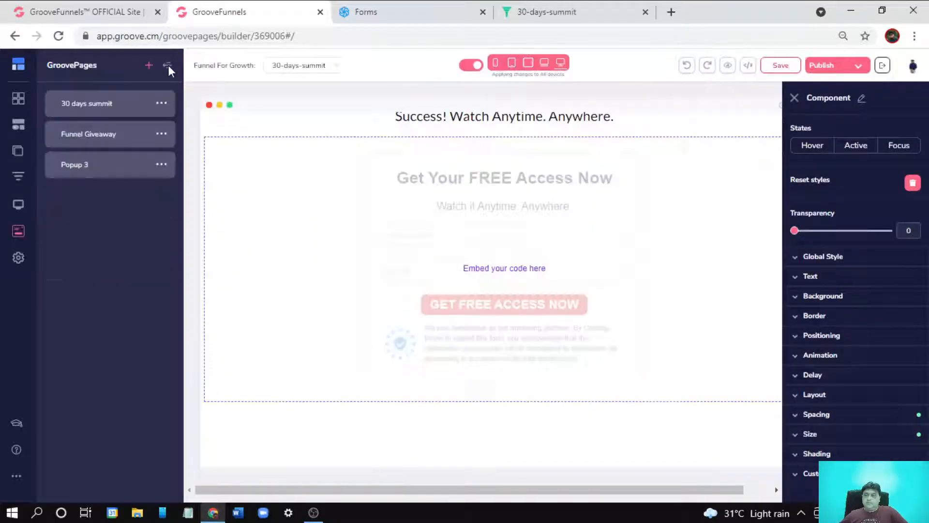
Add a Code Embed element directly above the existing form embed
click(16, 129)
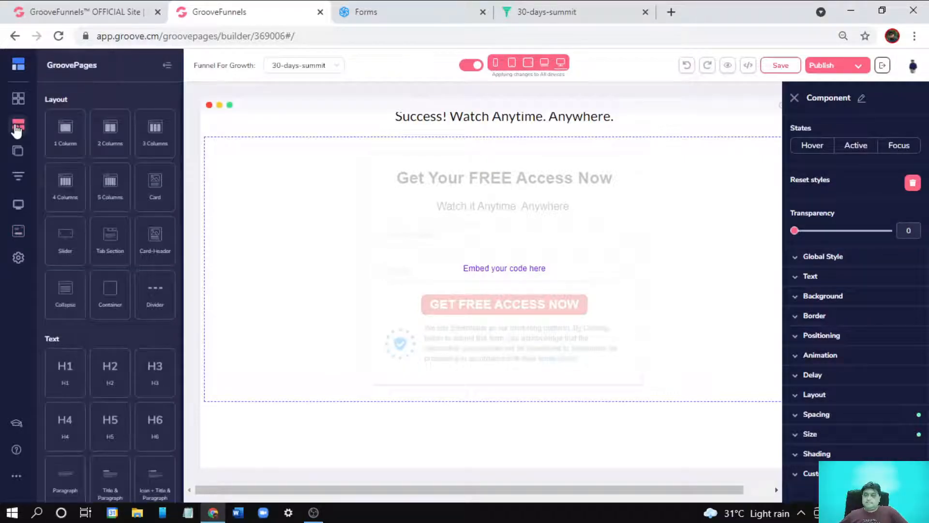
scroll(103, 267, down, 10)
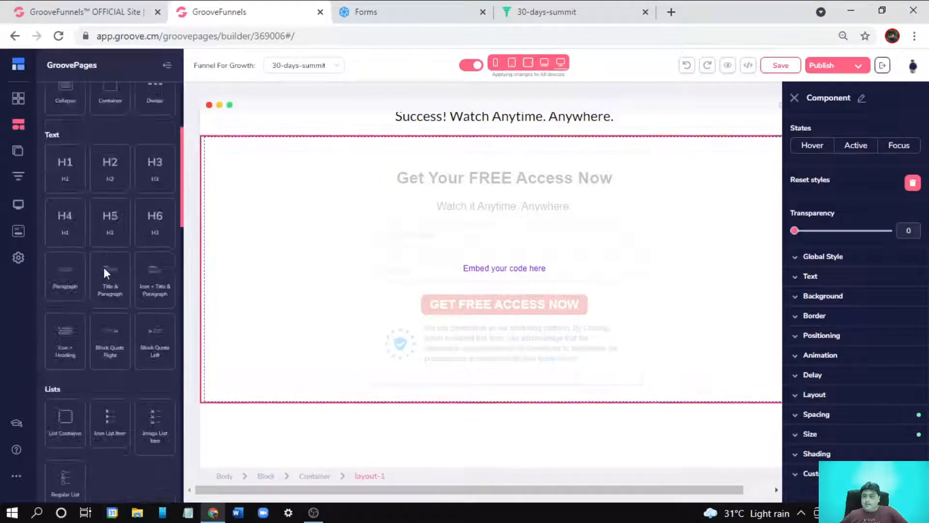
scroll(104, 271, down, 10)
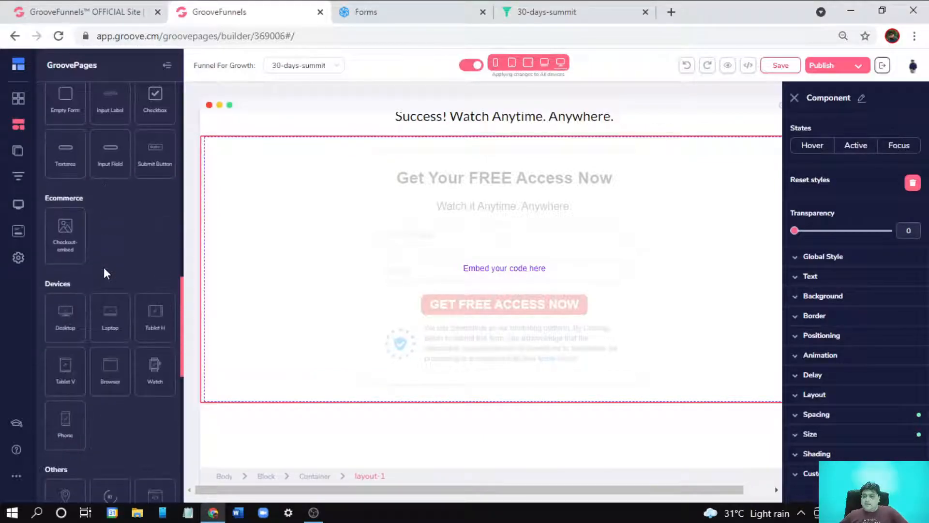
drag(149, 162, 462, 173)
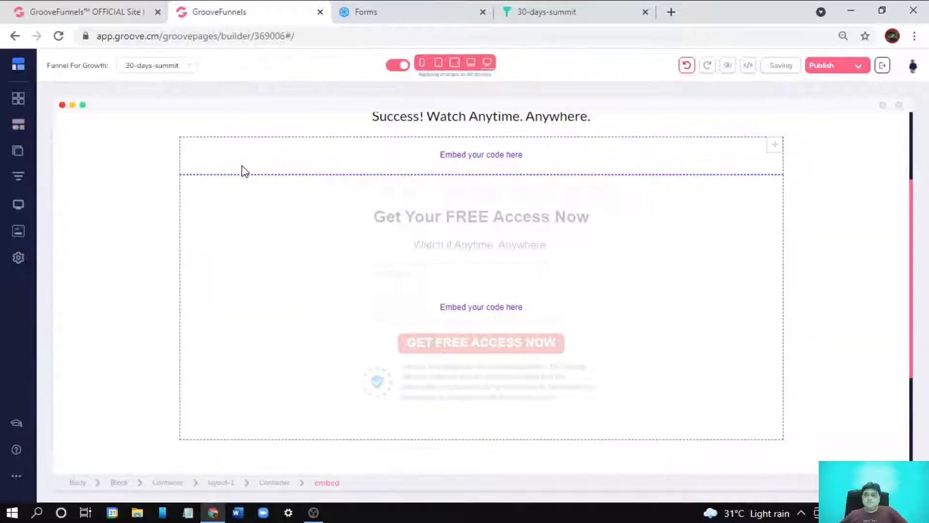
click(239, 168)
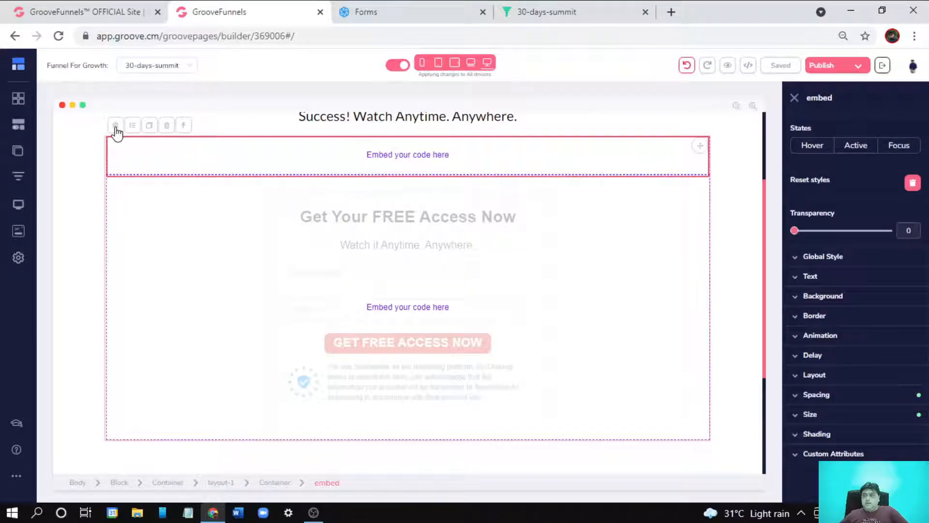
Paste the form code into the added embed element's source editor and cancel the edit
click(115, 127)
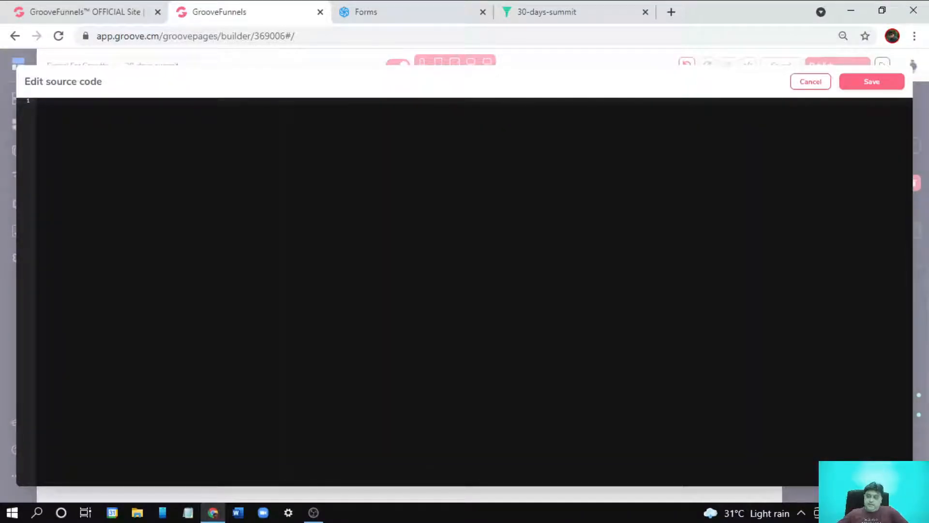
key(ctrl+v)
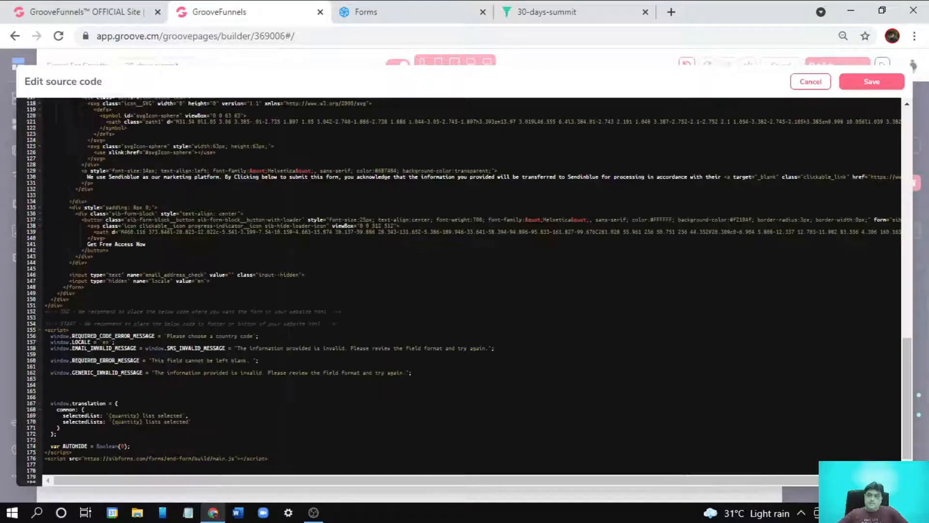
click(810, 82)
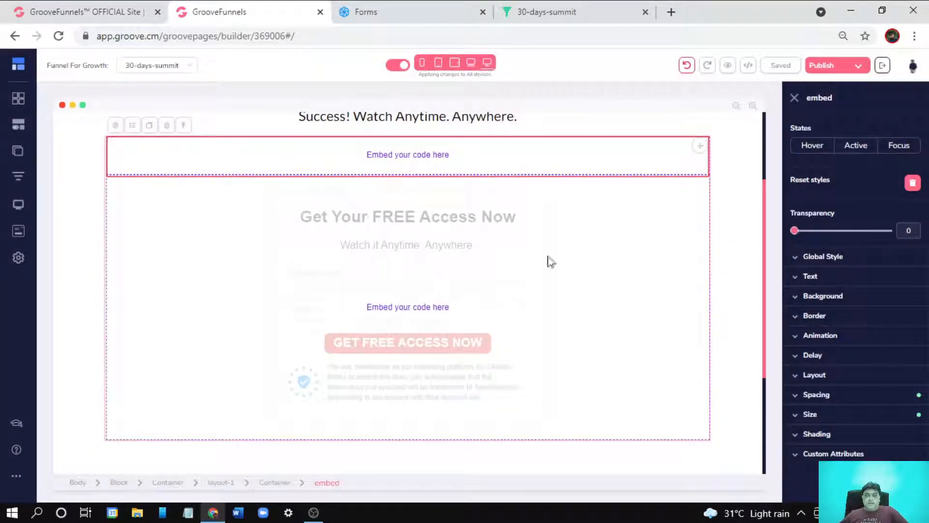
Copy the live landing page's URL and open funnelforgrowth.com/30-days-summit in a new browser tab
scroll(632, 260, down, 4)
scroll(634, 260, up, 6)
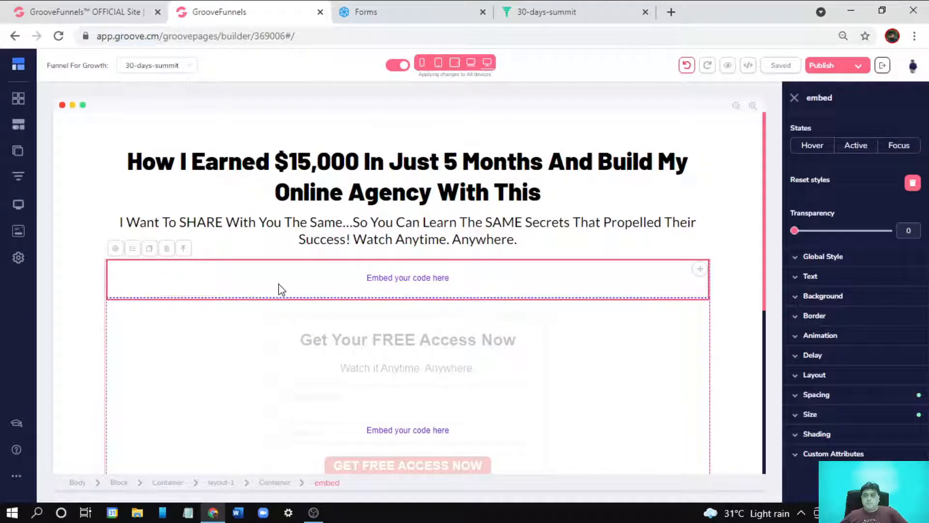
click(538, 12)
scroll(539, 299, up, 3)
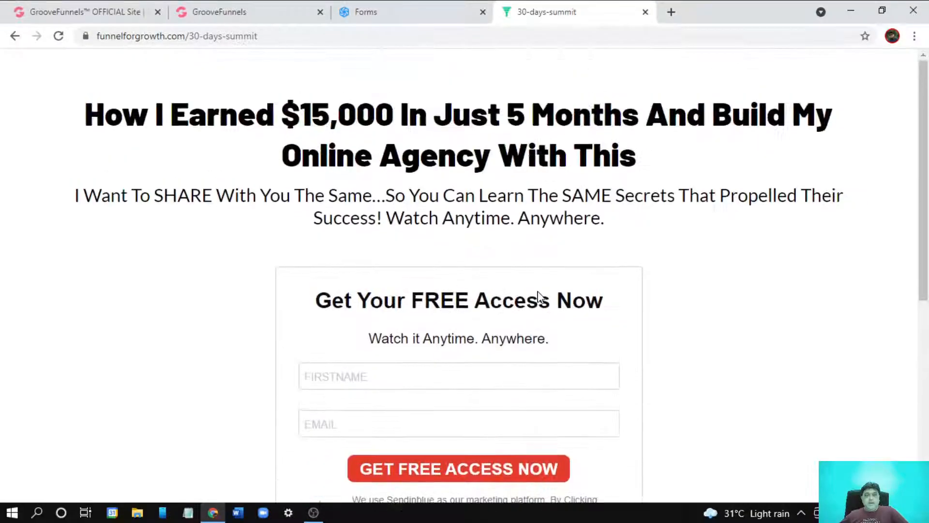
double_click(418, 38)
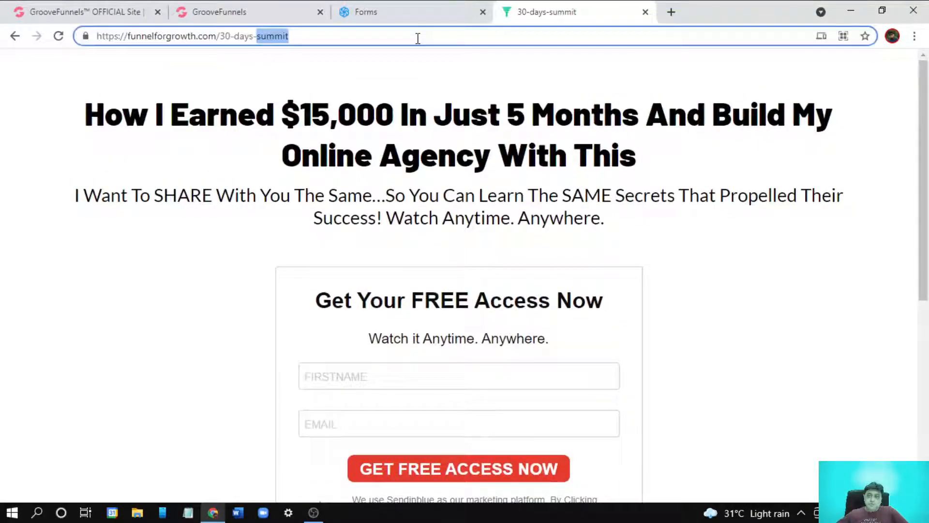
click(418, 38)
key(ctrl+c)
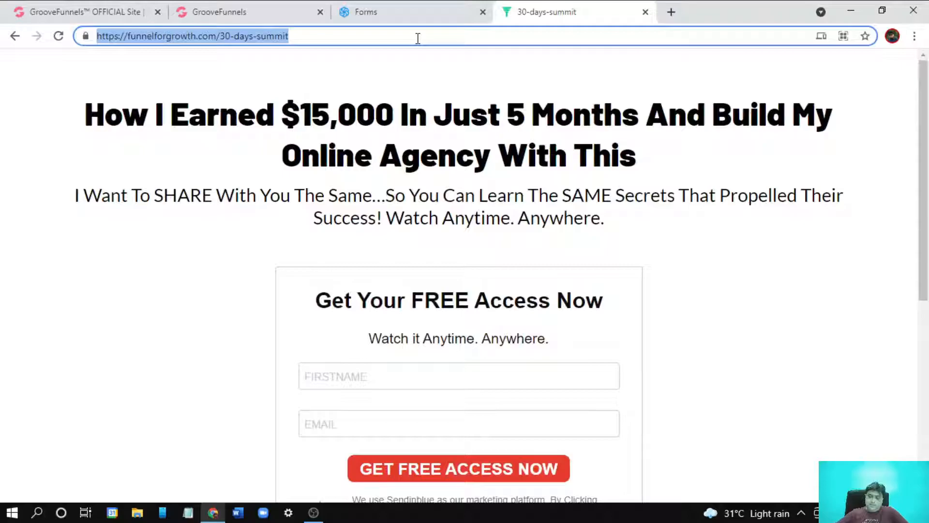
click(671, 11)
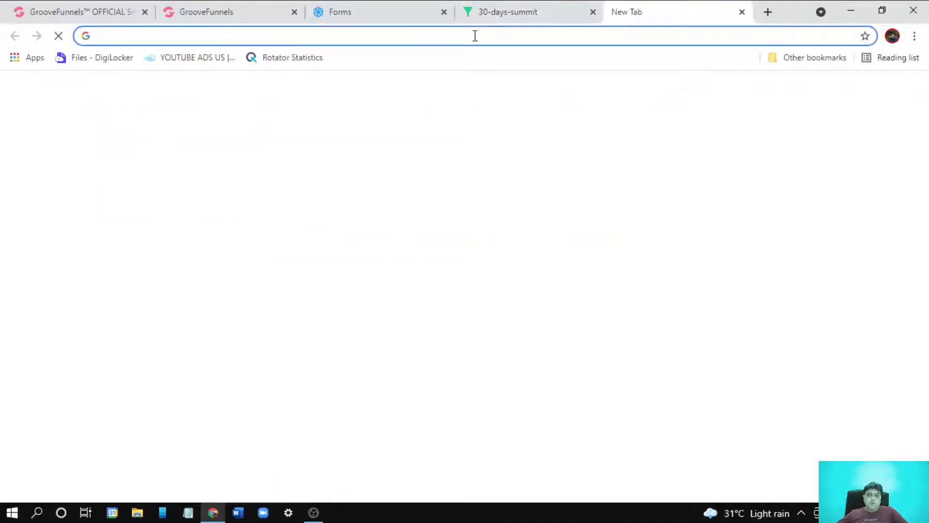
click(475, 36)
key(ctrl+v)
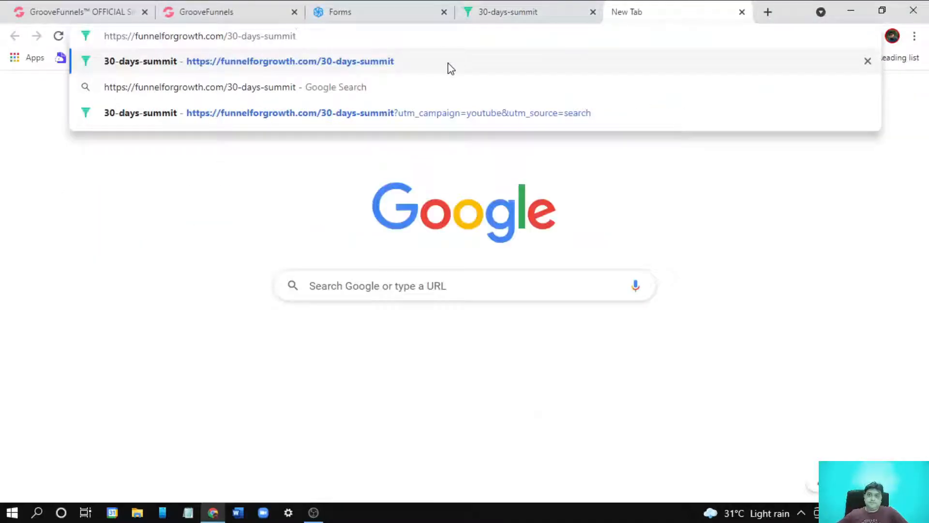
click(450, 64)
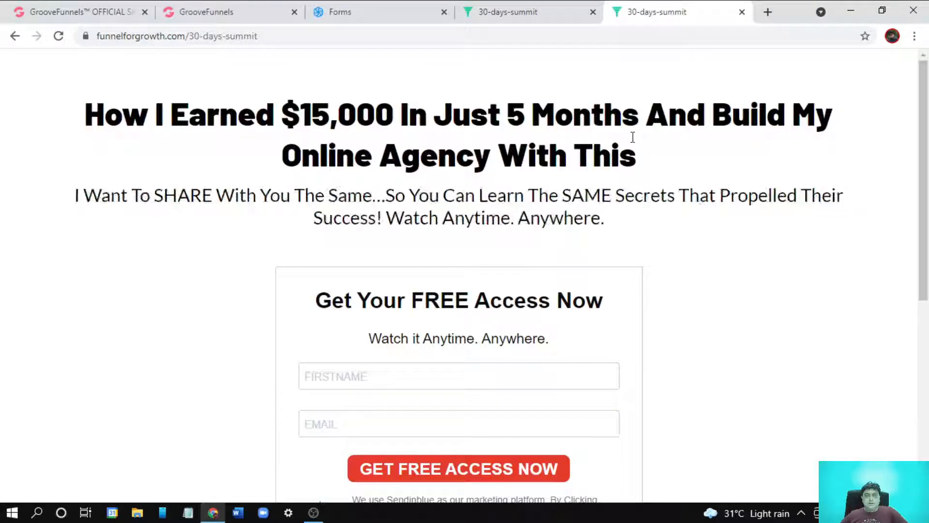
Look through the live landing page and trigger its exit popup by moving to leave the page
scroll(224, 257, down, 3)
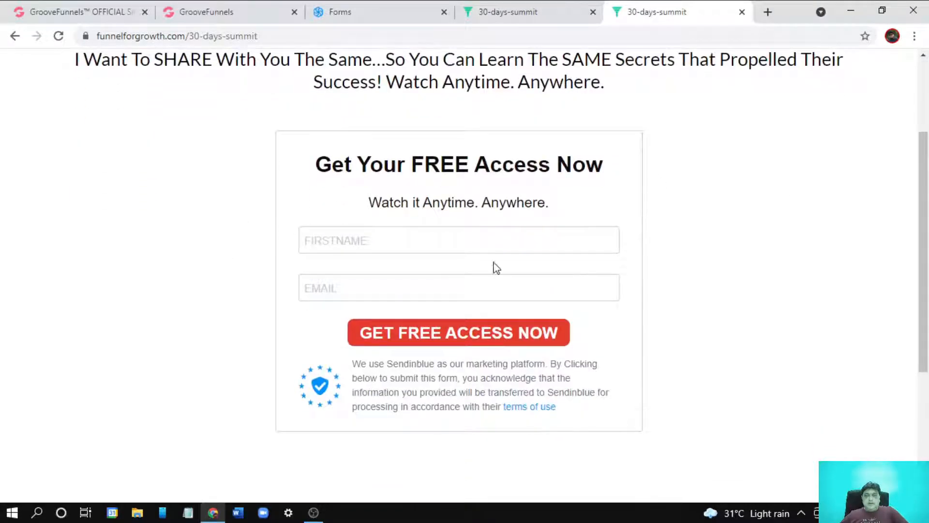
scroll(672, 283, down, 3)
scroll(695, 275, down, 2)
scroll(687, 318, up, 6)
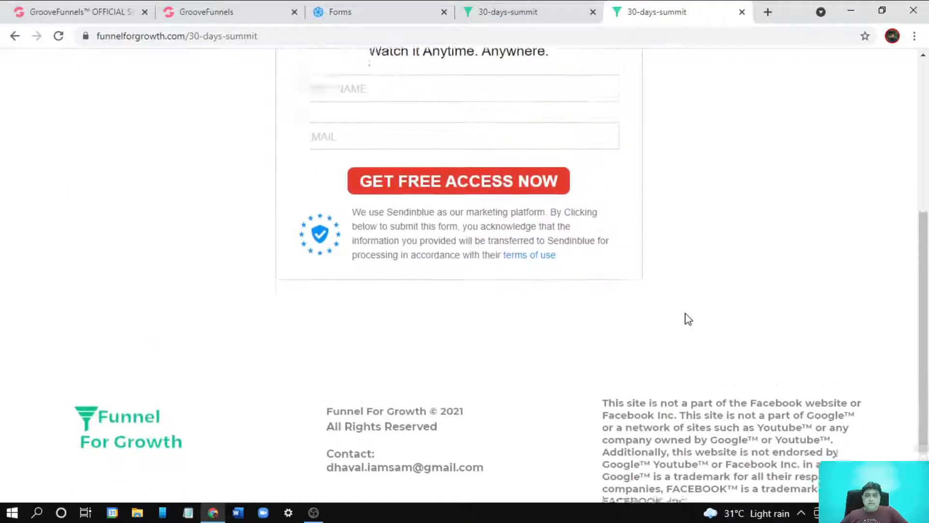
scroll(686, 318, up, 2)
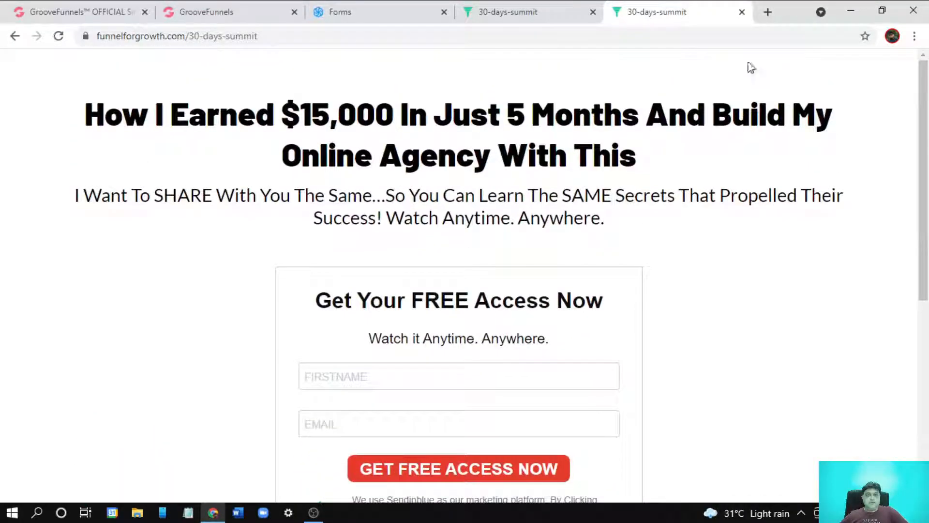
mouse_move(747, 27)
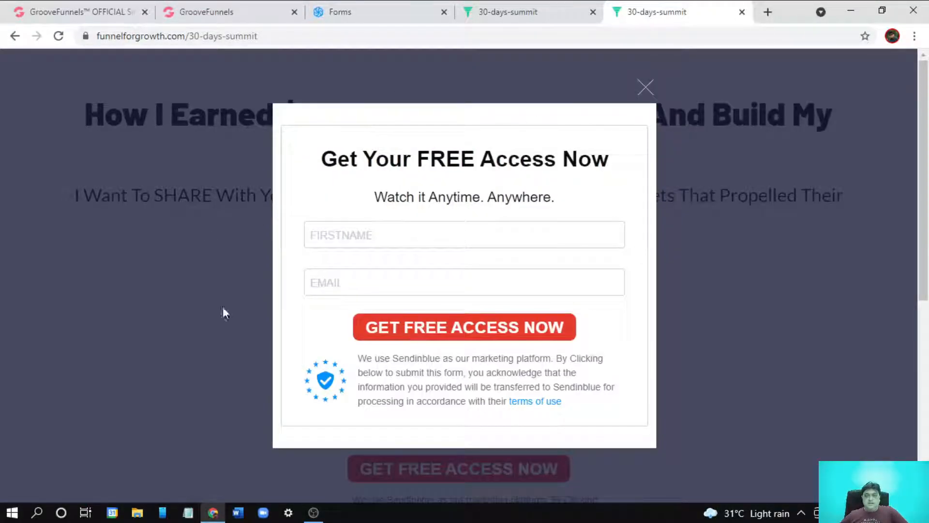